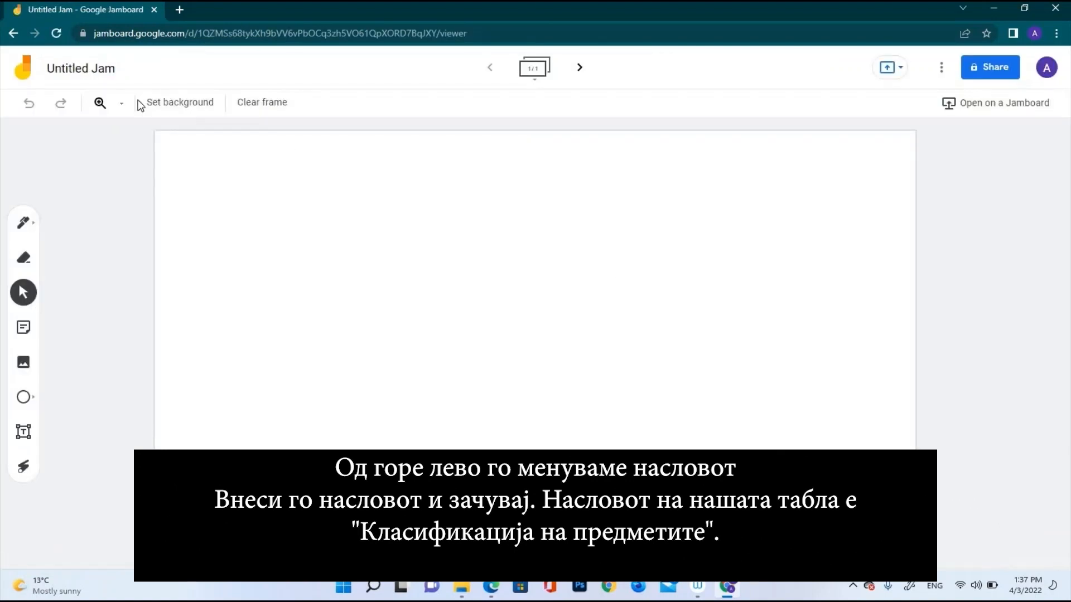
Rename the untitled jam as "Classifying objects".
click(92, 69)
right_click(475, 308)
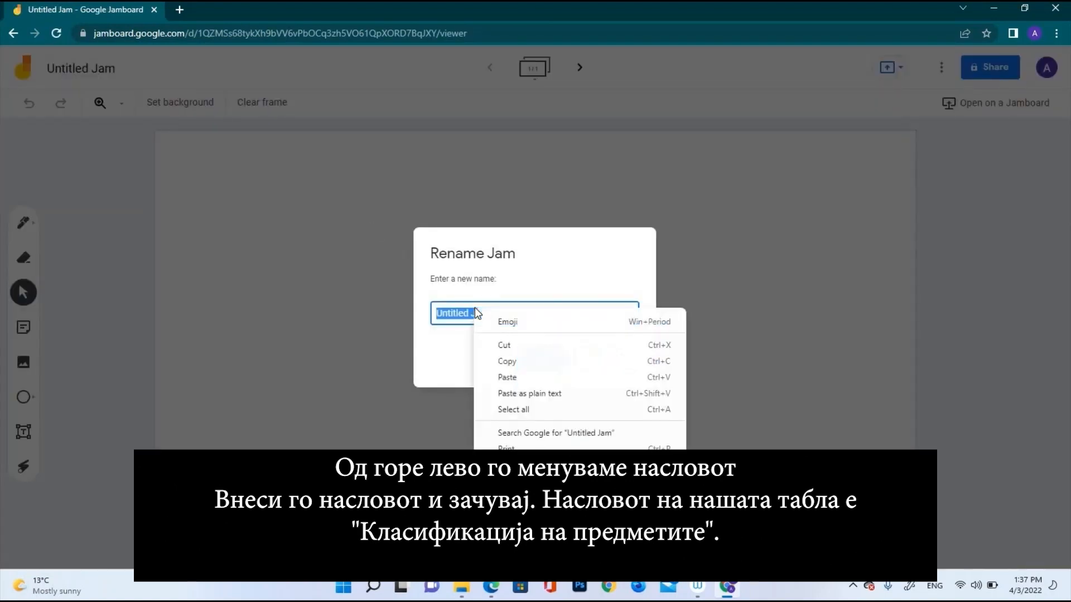
click(523, 377)
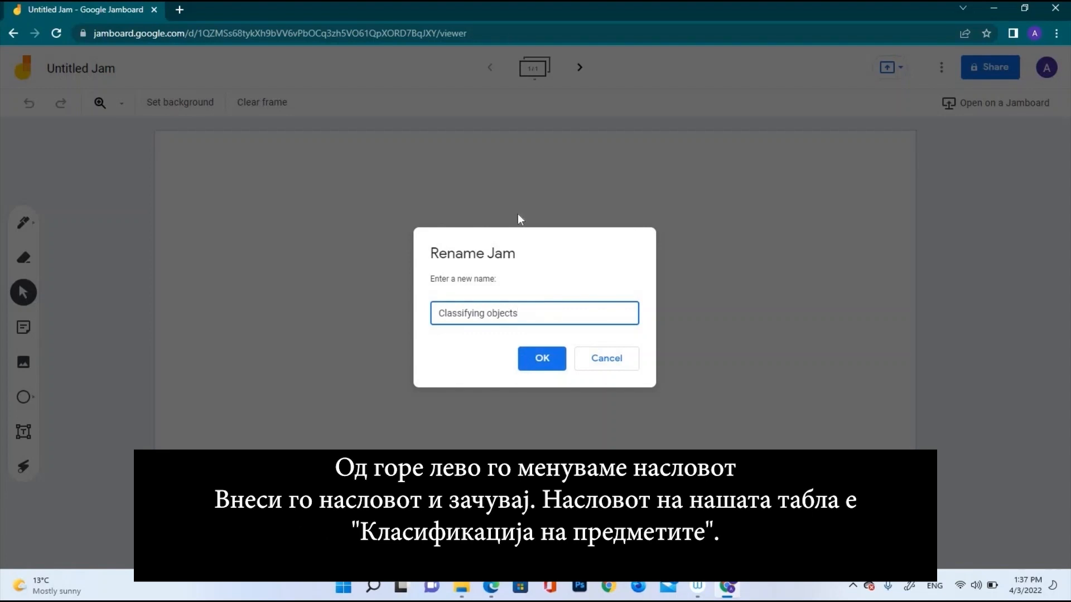
click(527, 361)
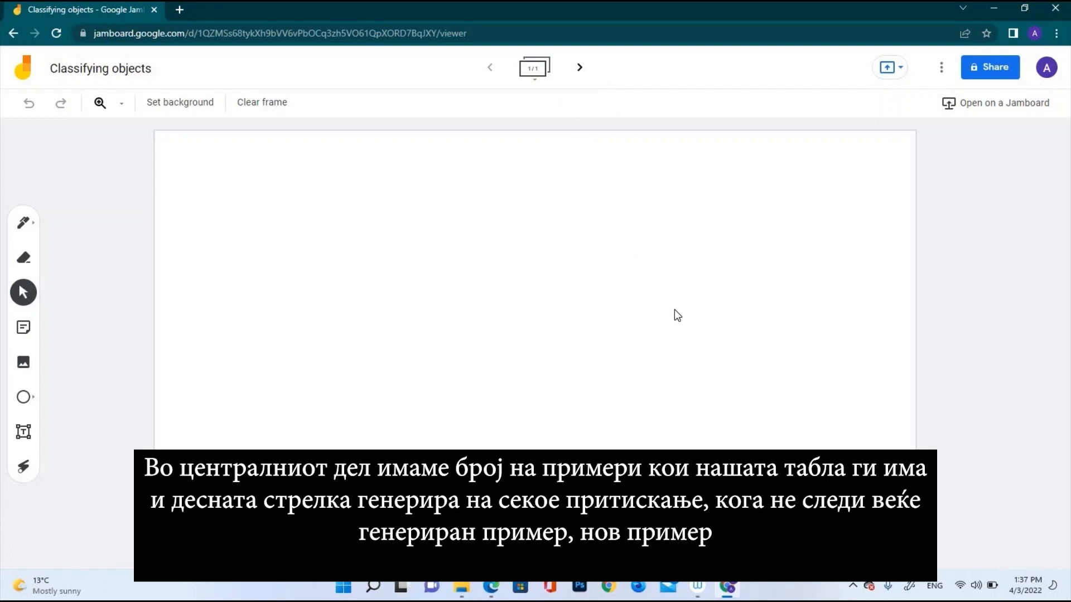
click(898, 70)
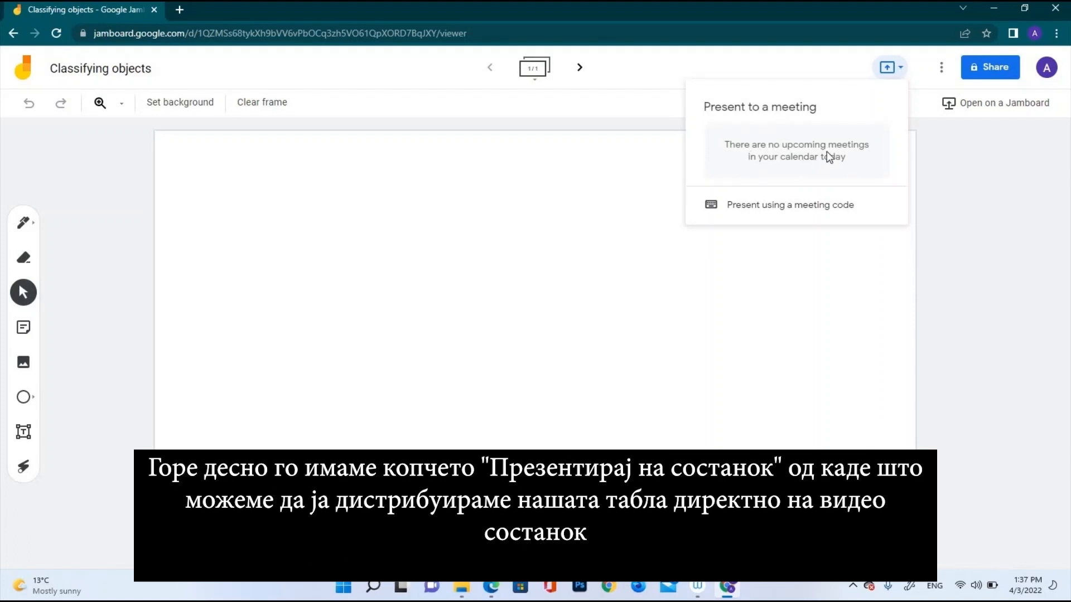
click(901, 68)
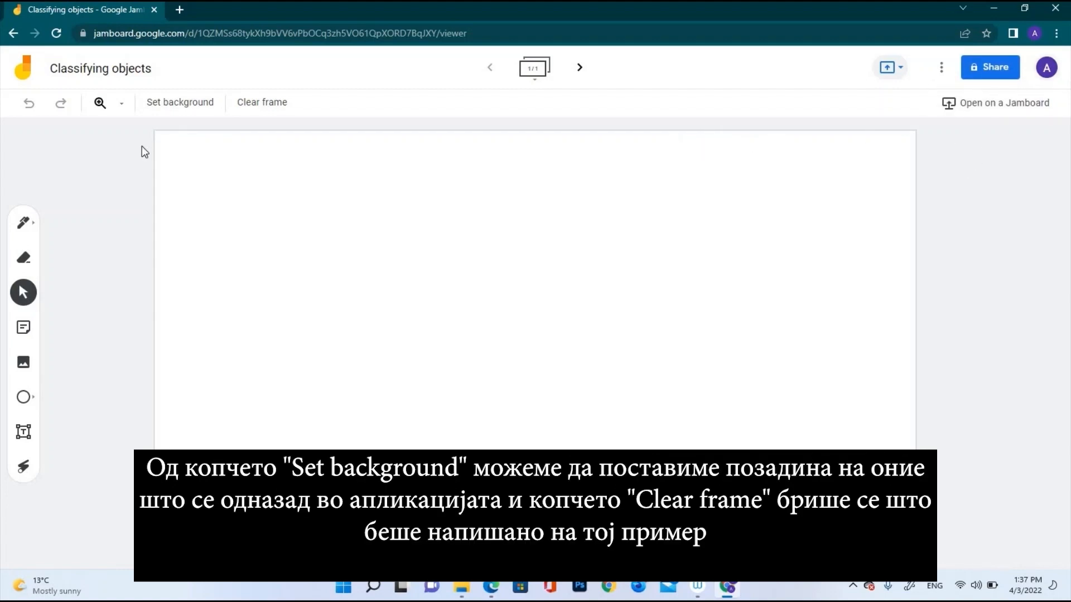
Set the frame's background to the dotted pattern.
click(174, 109)
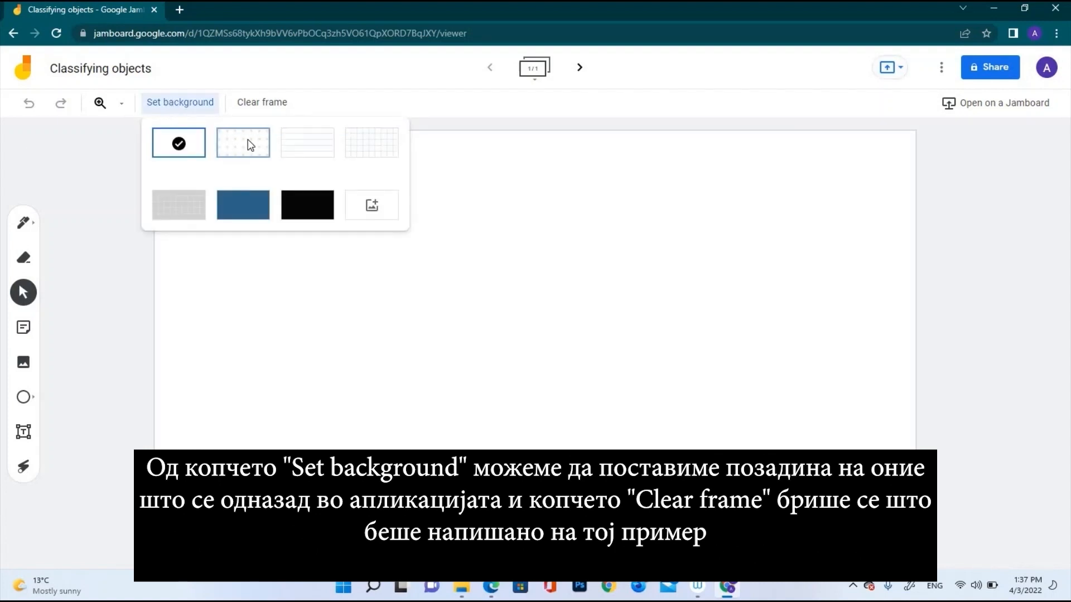
click(250, 146)
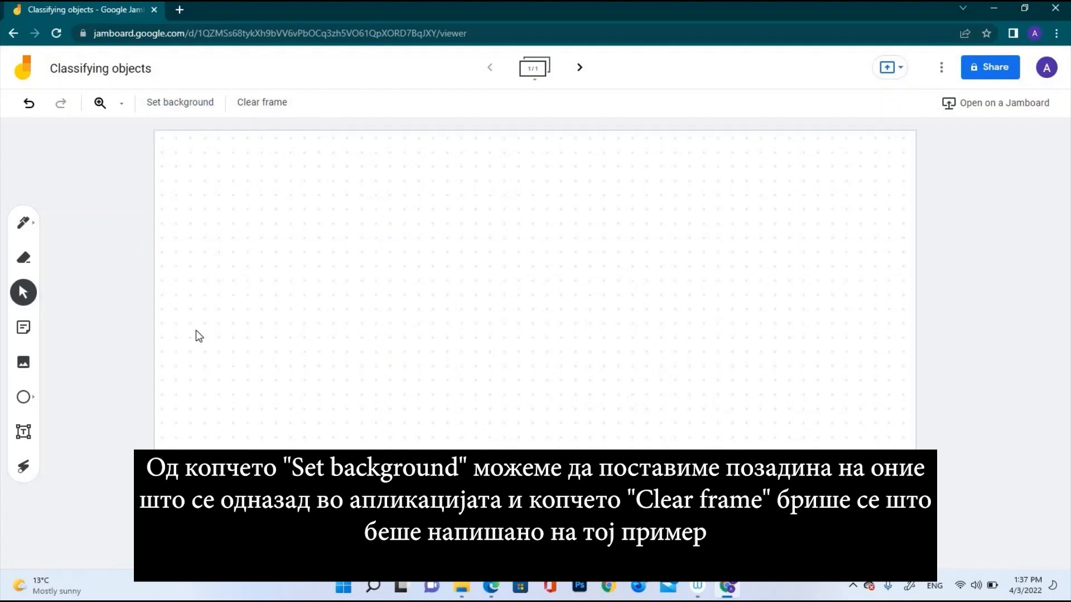
Draw a short freehand stroke on the frame with the green pen and erase it.
click(36, 228)
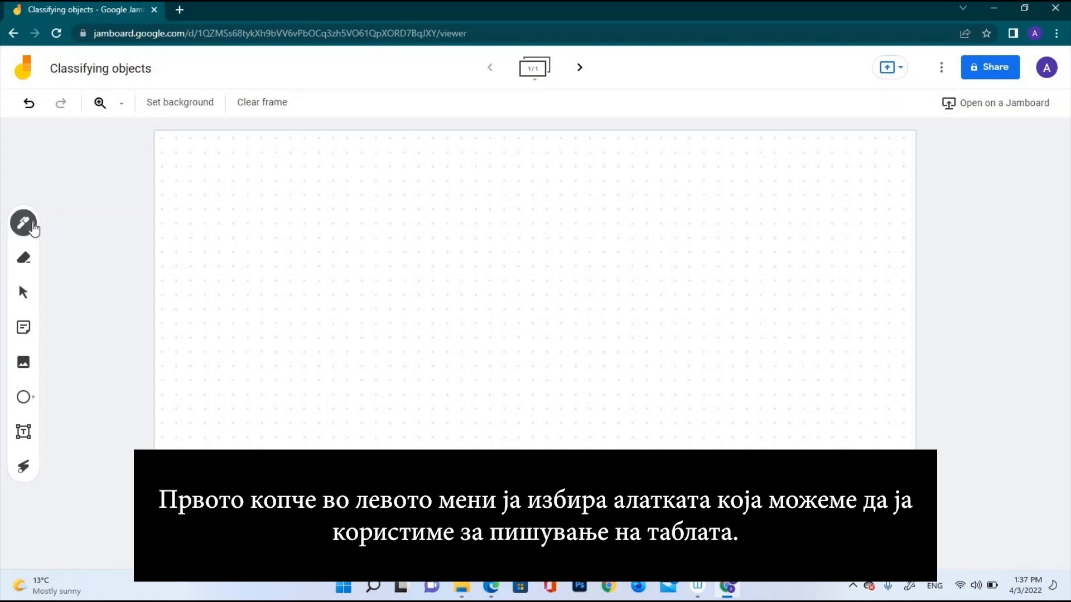
click(34, 225)
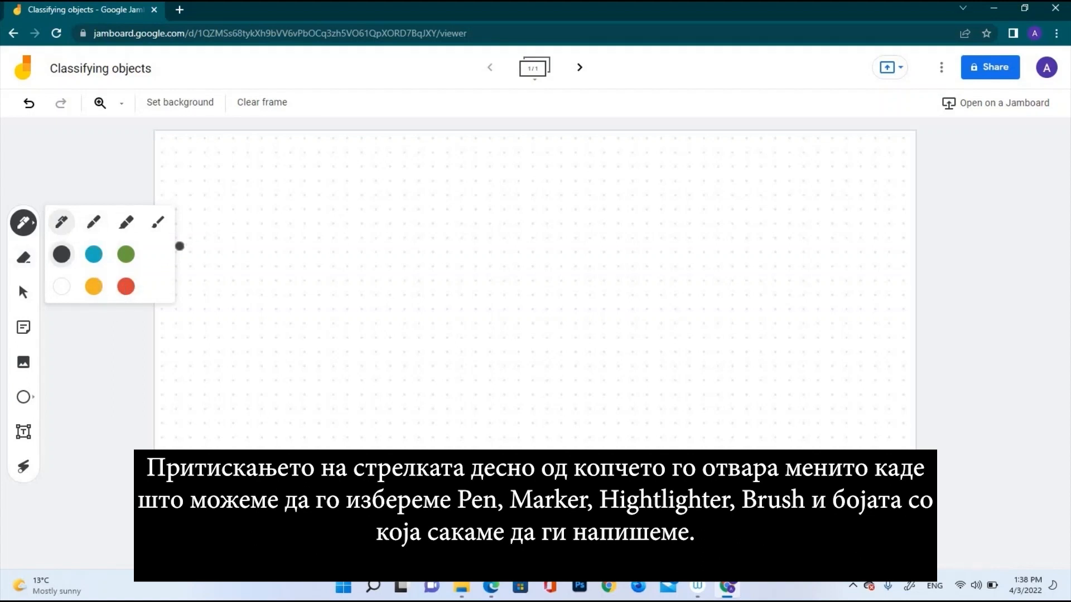
click(126, 254)
mouse_move(277, 230)
mouse_down()
mouse_move(411, 258)
mouse_move(279, 228)
mouse_move(292, 220)
mouse_move(278, 262)
mouse_move(358, 215)
mouse_move(404, 225)
mouse_move(320, 283)
mouse_up()
click(23, 261)
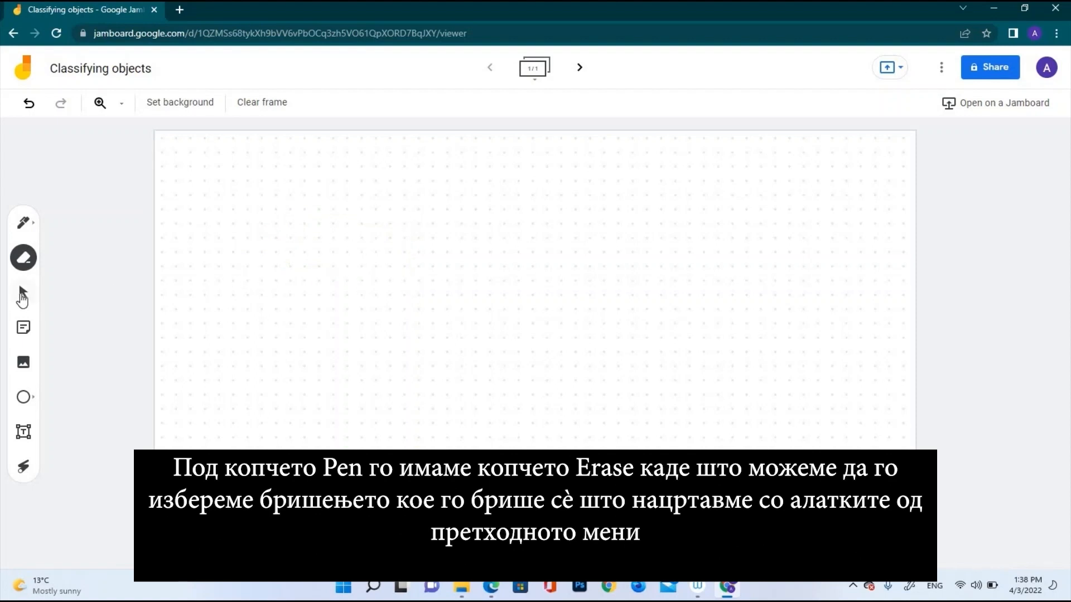
click(22, 294)
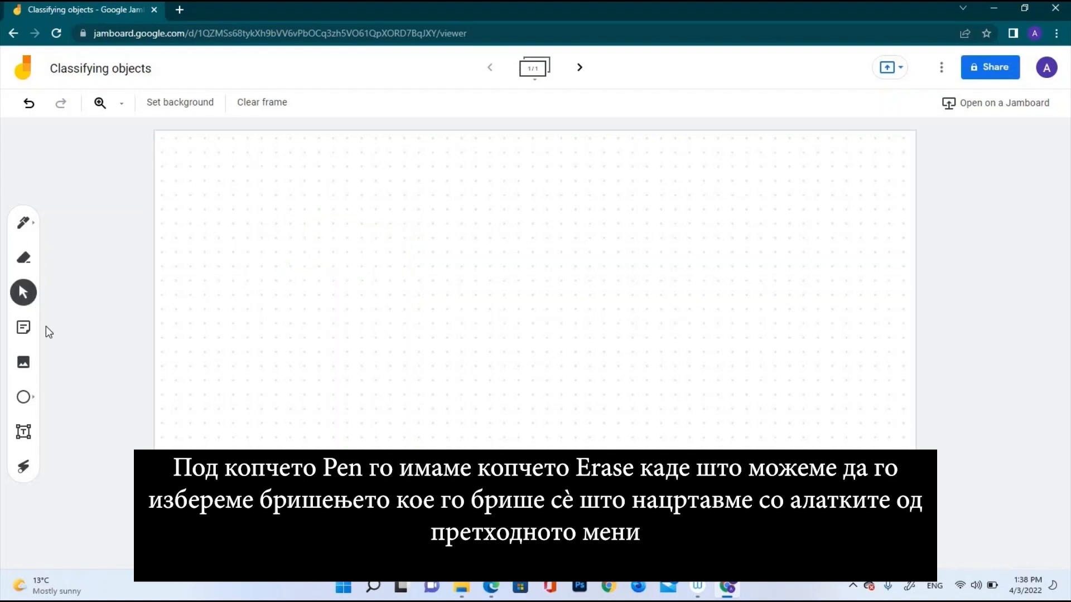
Add a blue sticky note reading "Test" to the frame, without creating a second note.
click(22, 332)
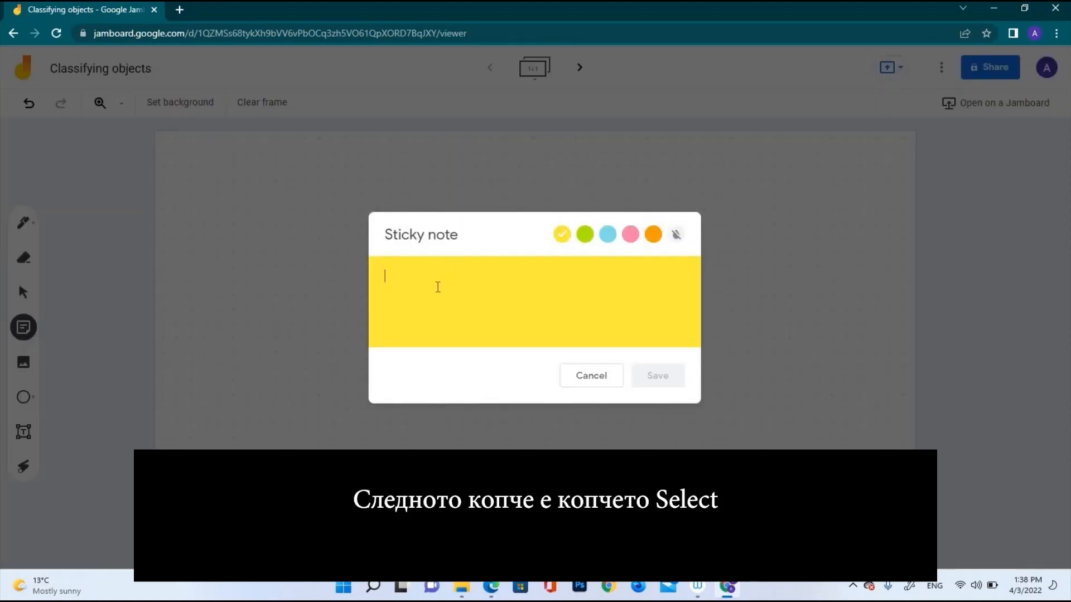
text(Test)
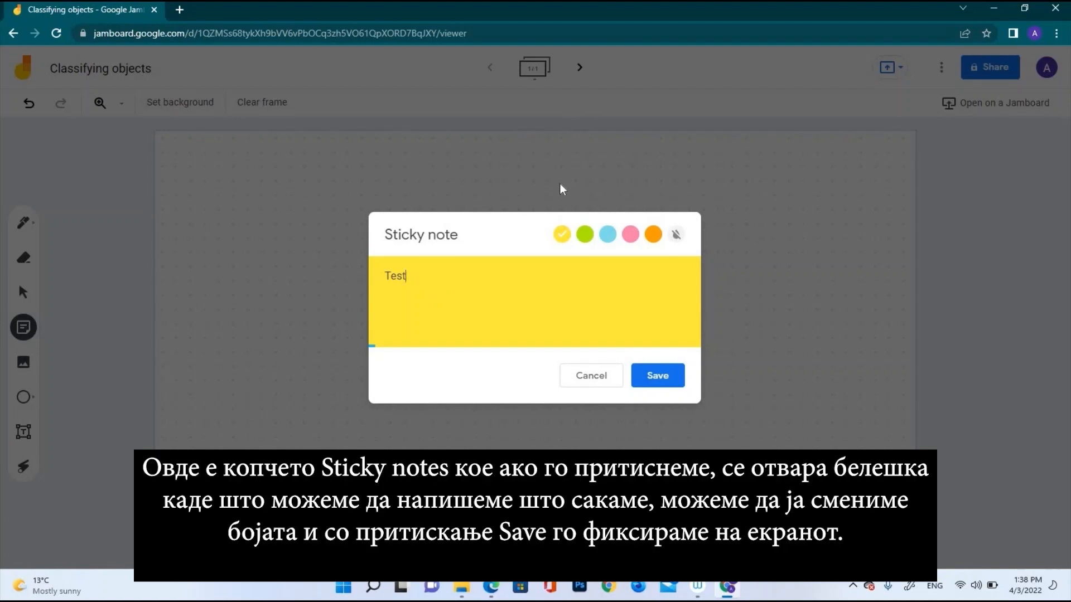
click(584, 233)
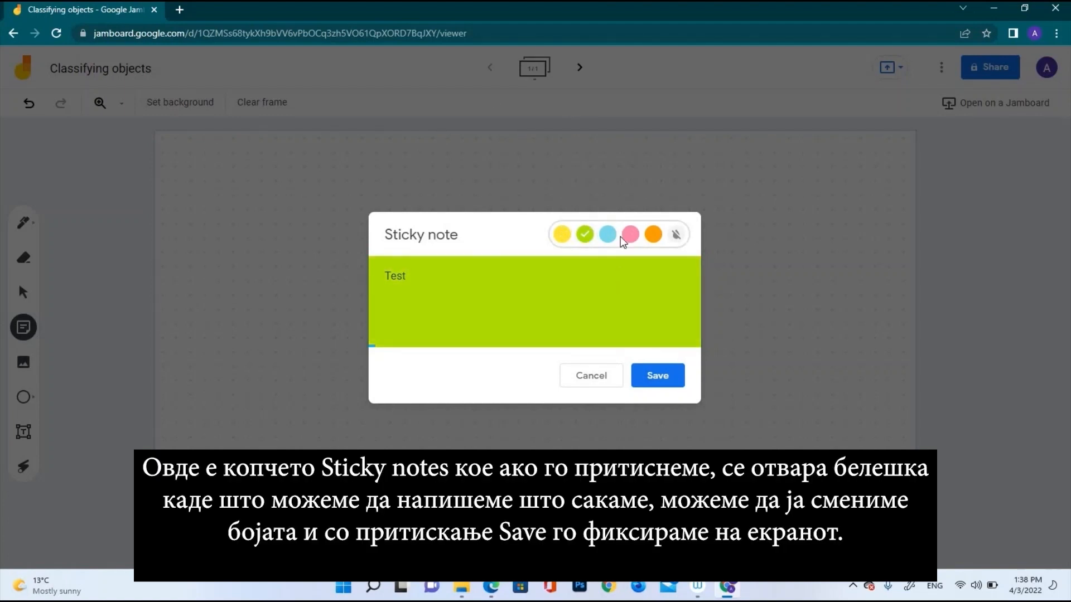
click(608, 234)
click(657, 376)
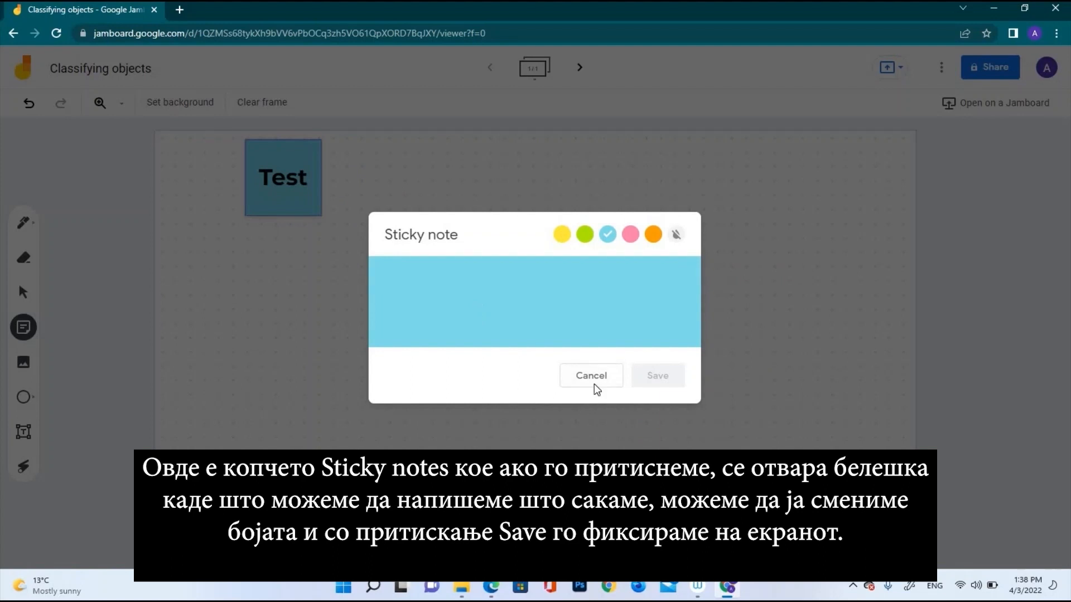
click(593, 385)
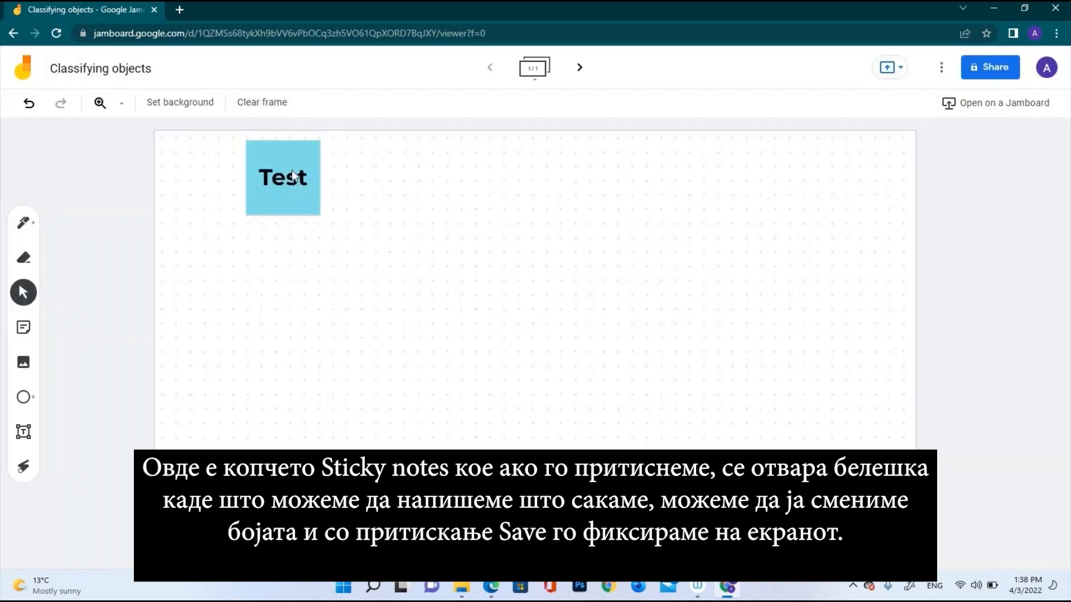
Move the "Test" sticky note toward the middle of the frame, enlarge it, and delete it.
drag(289, 219, 595, 362)
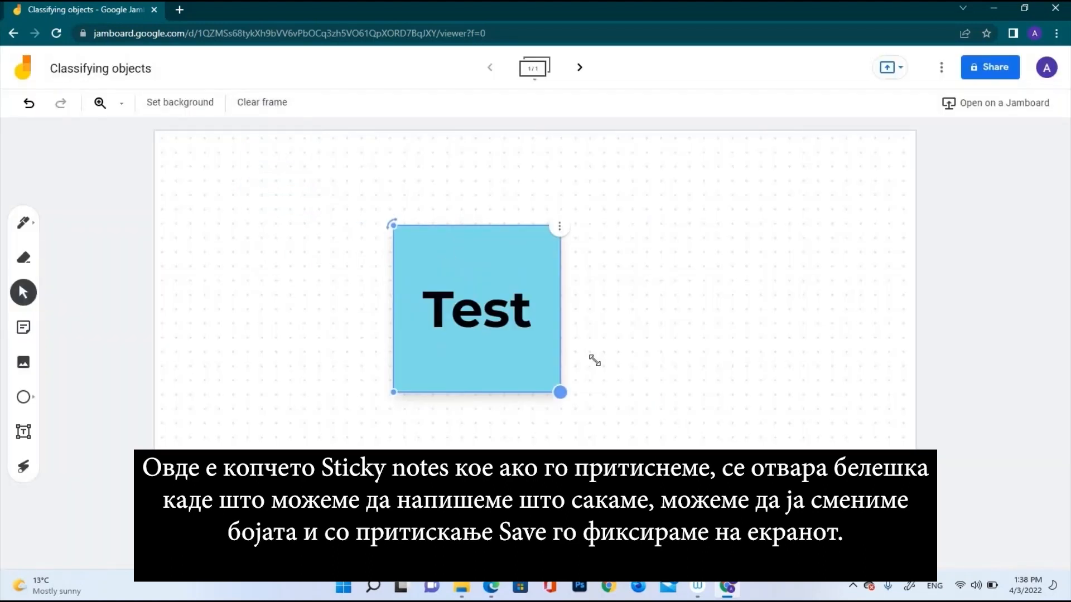
click(563, 229)
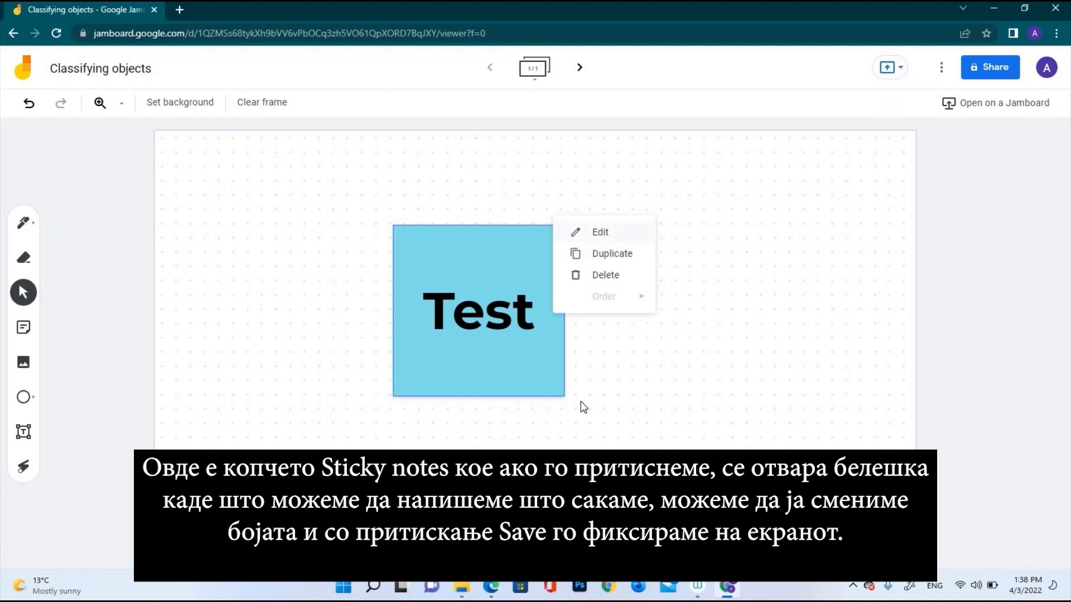
click(605, 275)
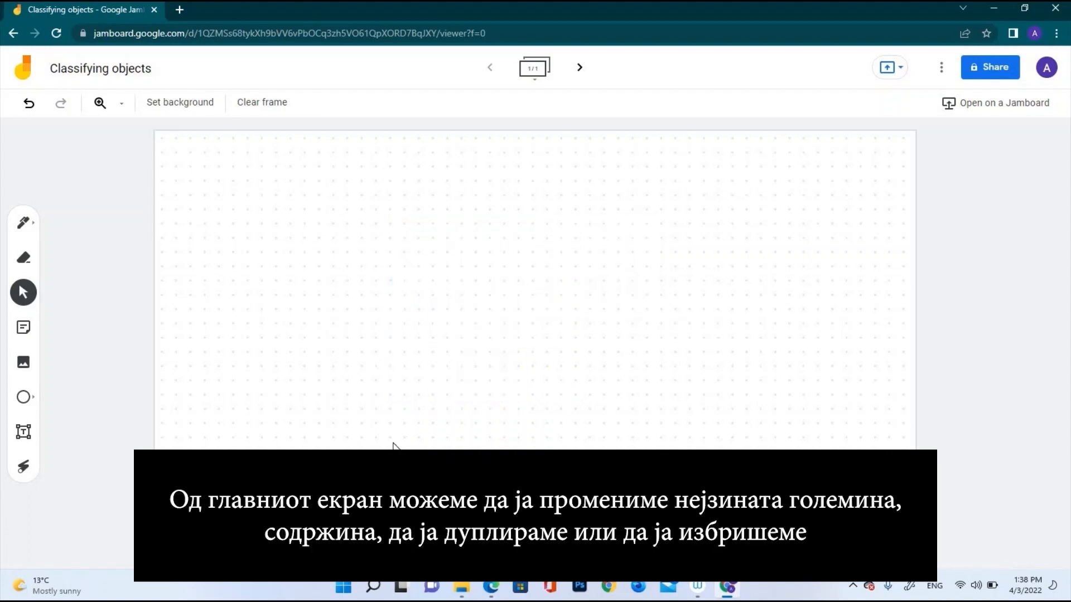
Examine the available image sources: file upload, URL, camera, Google Images, Google Drive and Google Photos.
click(25, 365)
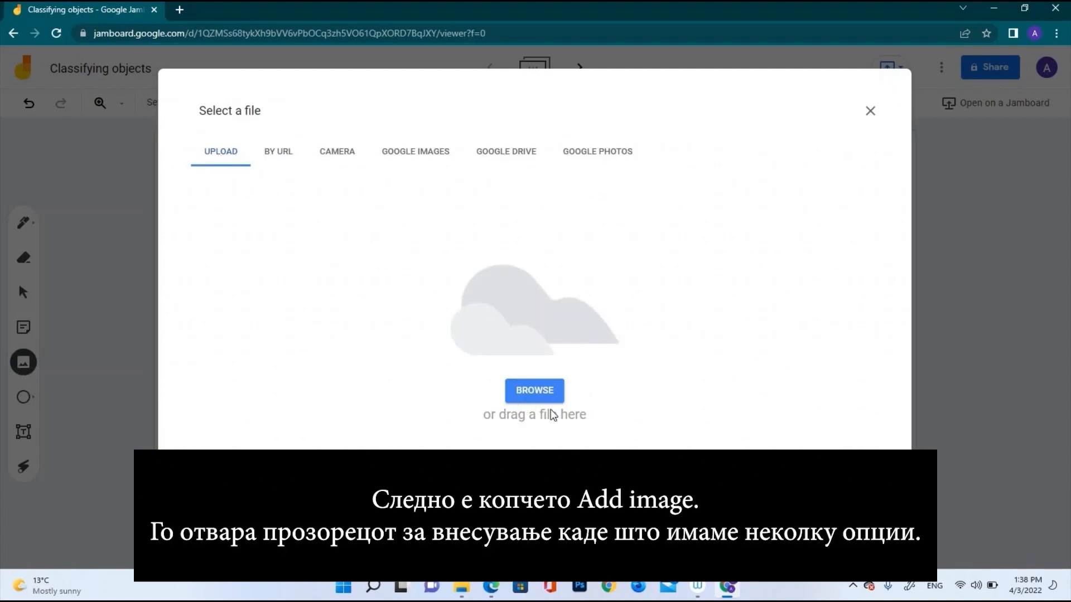
click(516, 394)
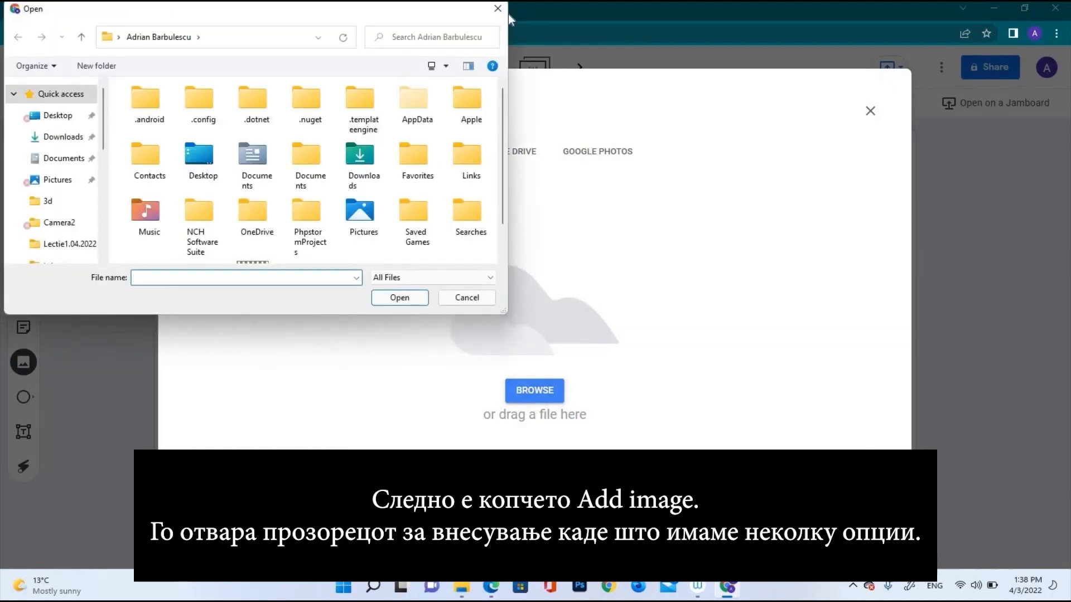
click(497, 8)
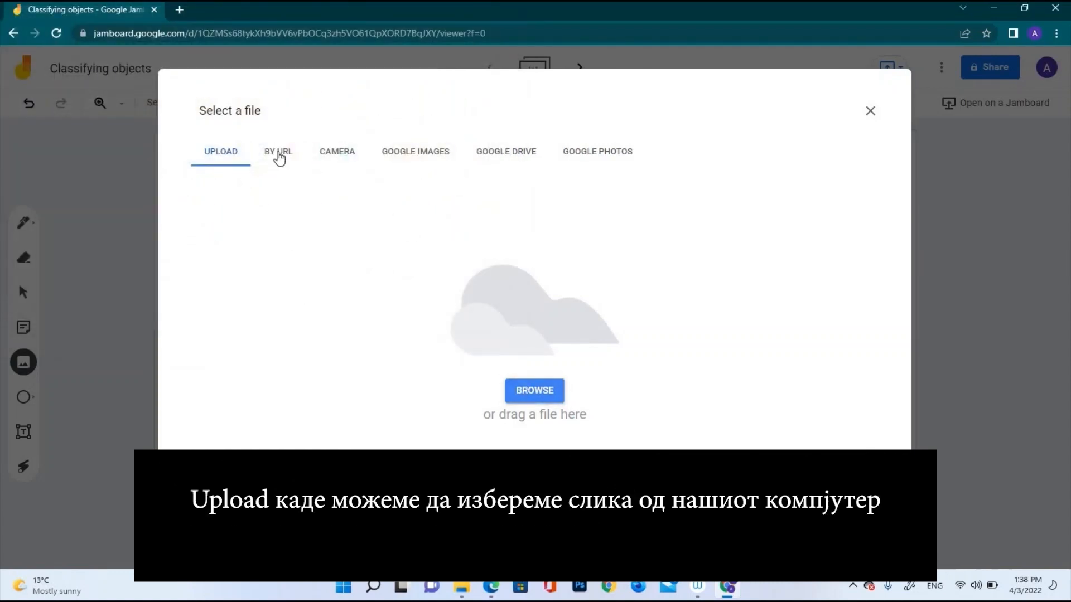
click(279, 158)
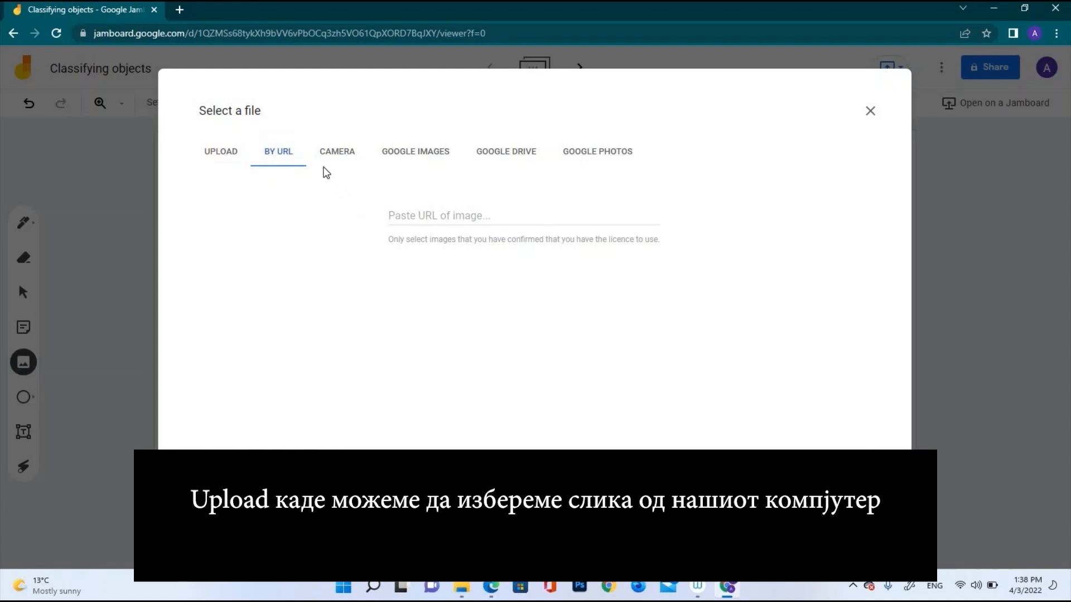
click(342, 157)
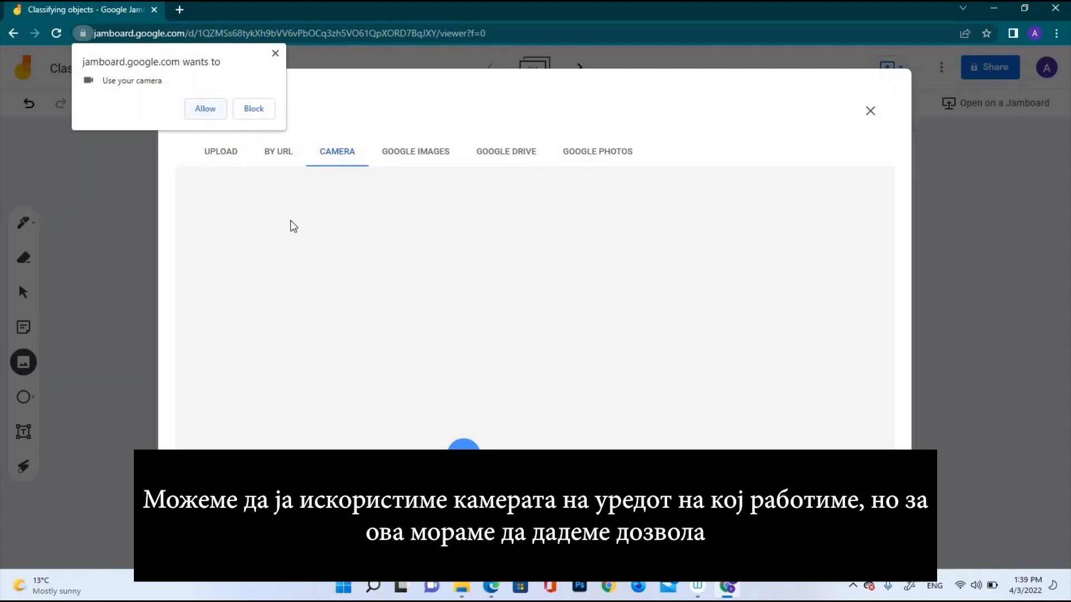
click(276, 54)
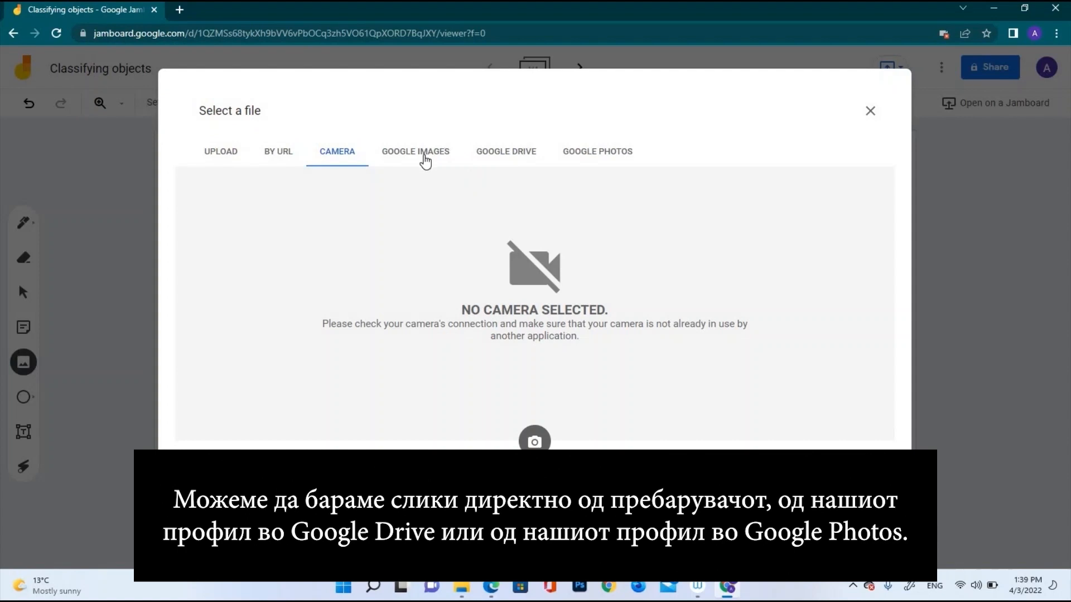
click(426, 158)
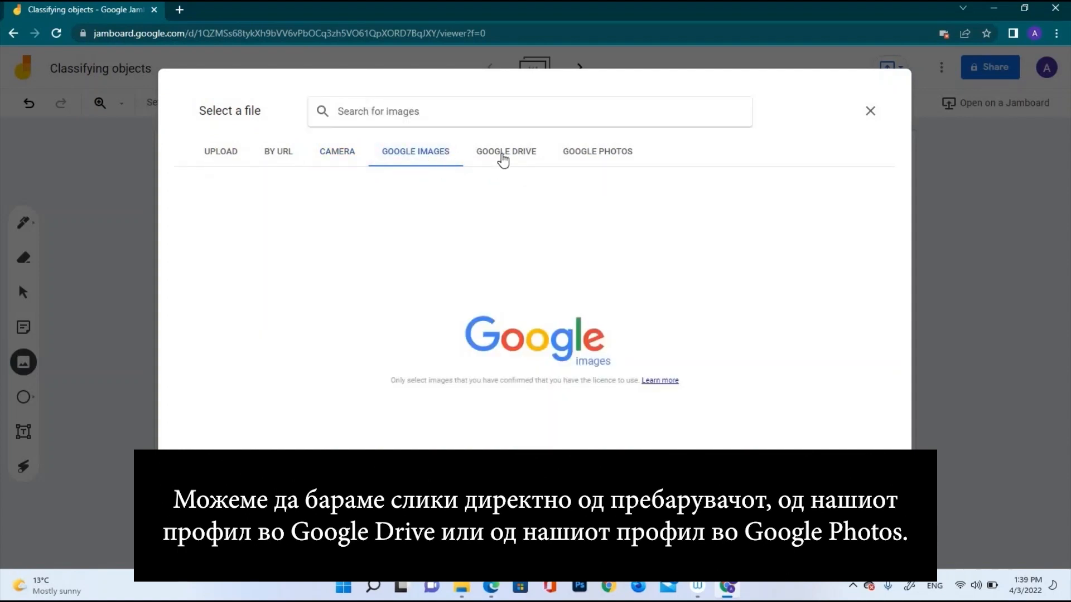
click(504, 160)
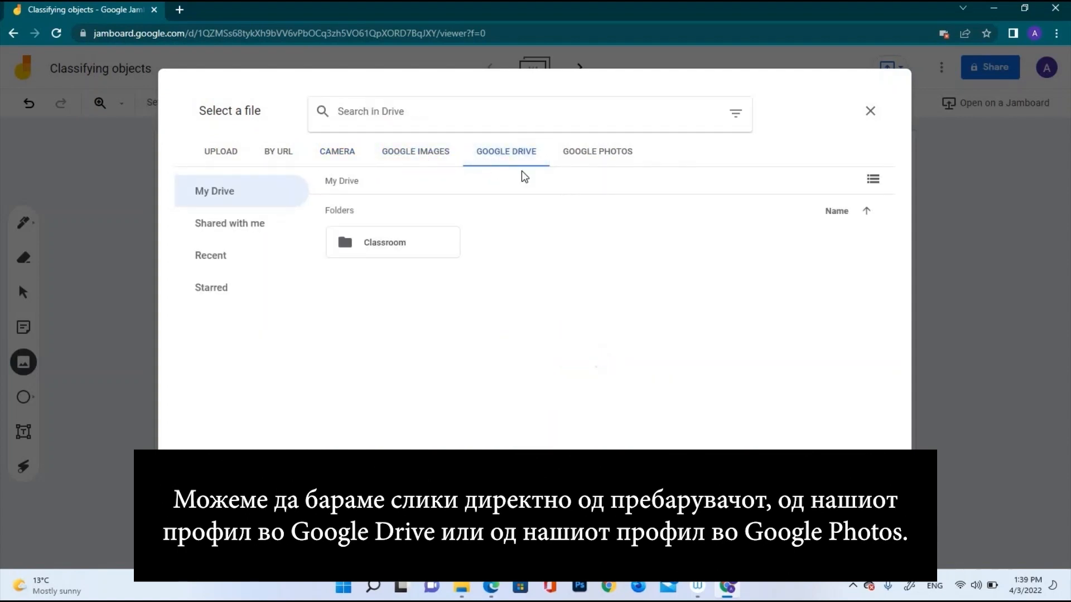
click(614, 163)
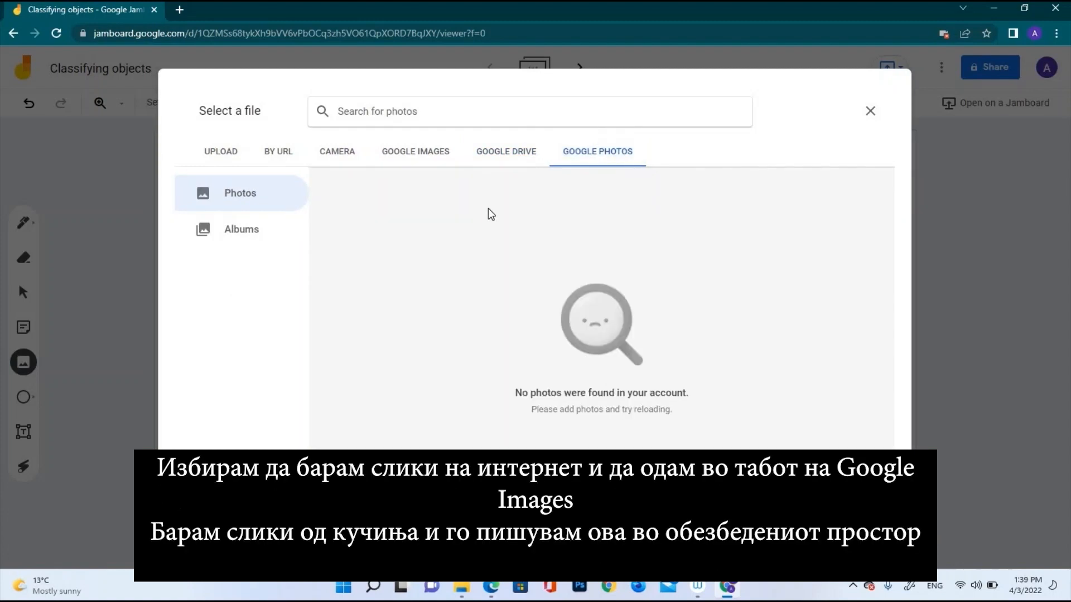
Search Google Images for "Dog" and insert the photo of the light-coloured puppy sitting on grass.
click(415, 158)
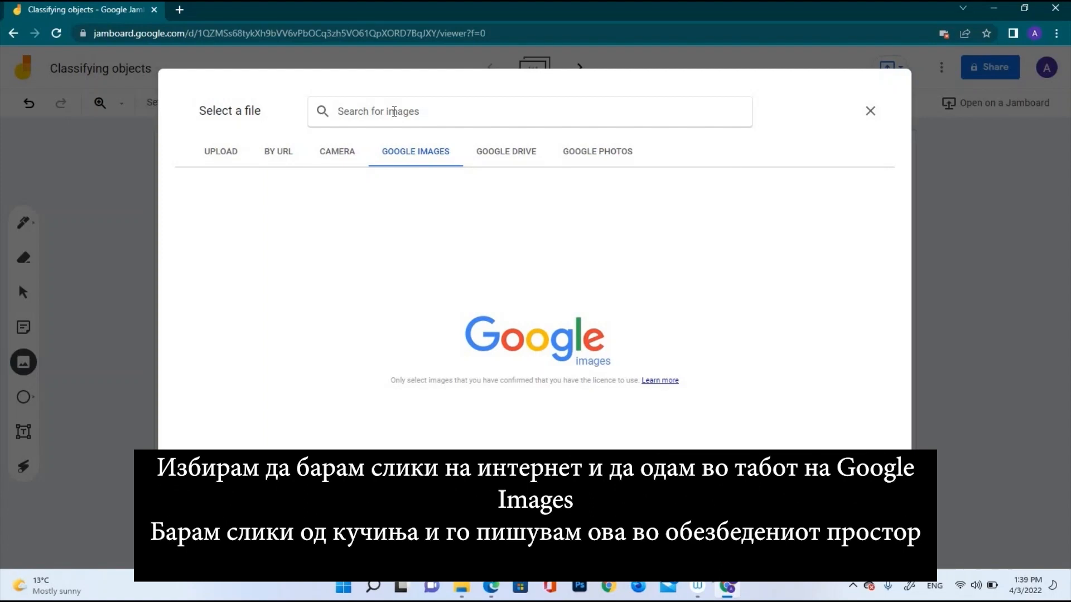
text(Dog)
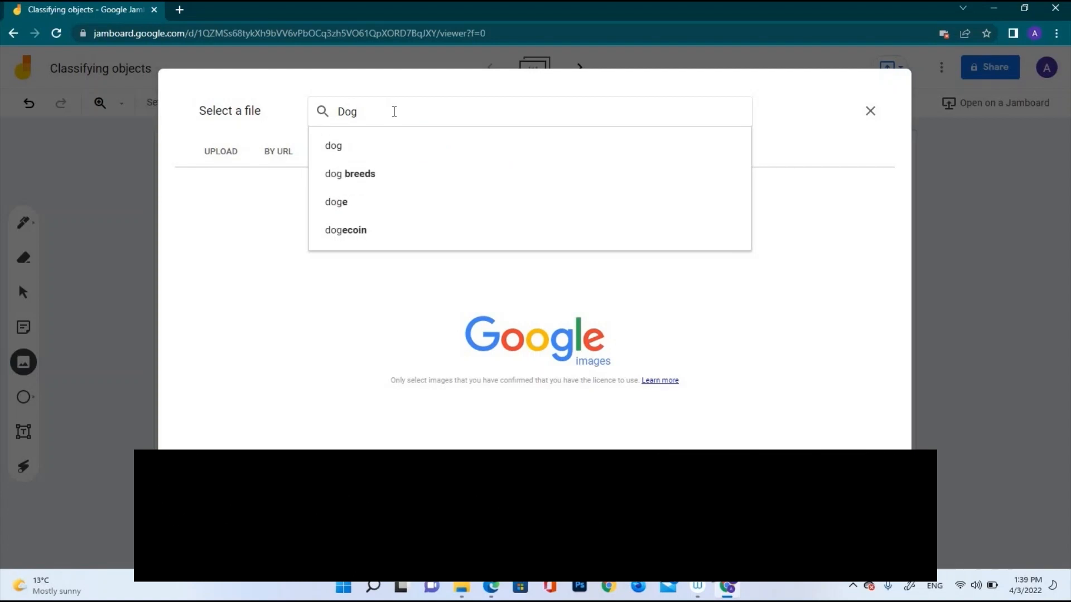
key(Return)
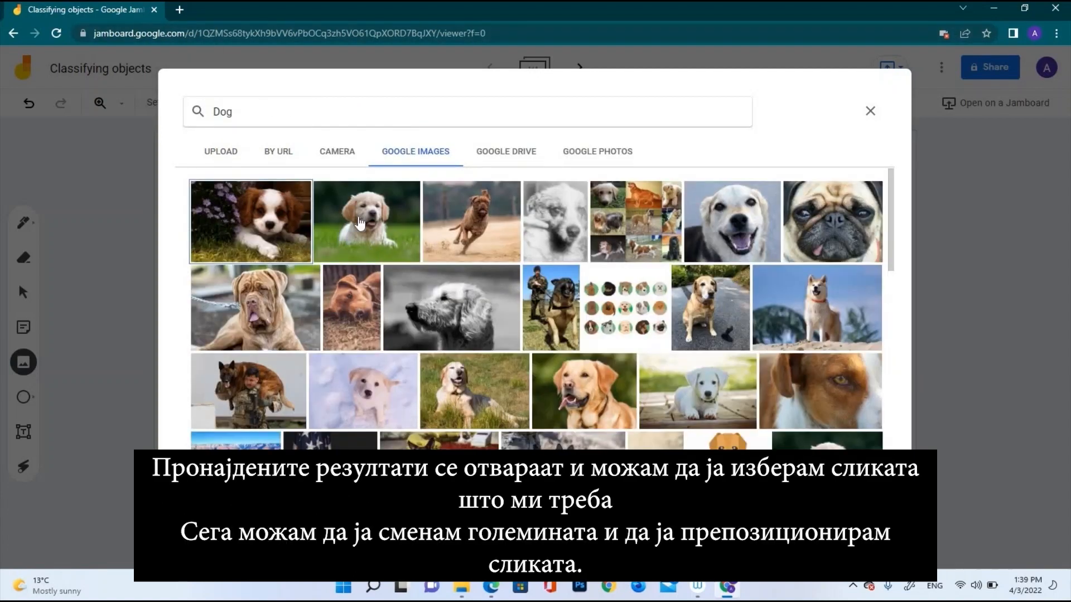
click(360, 222)
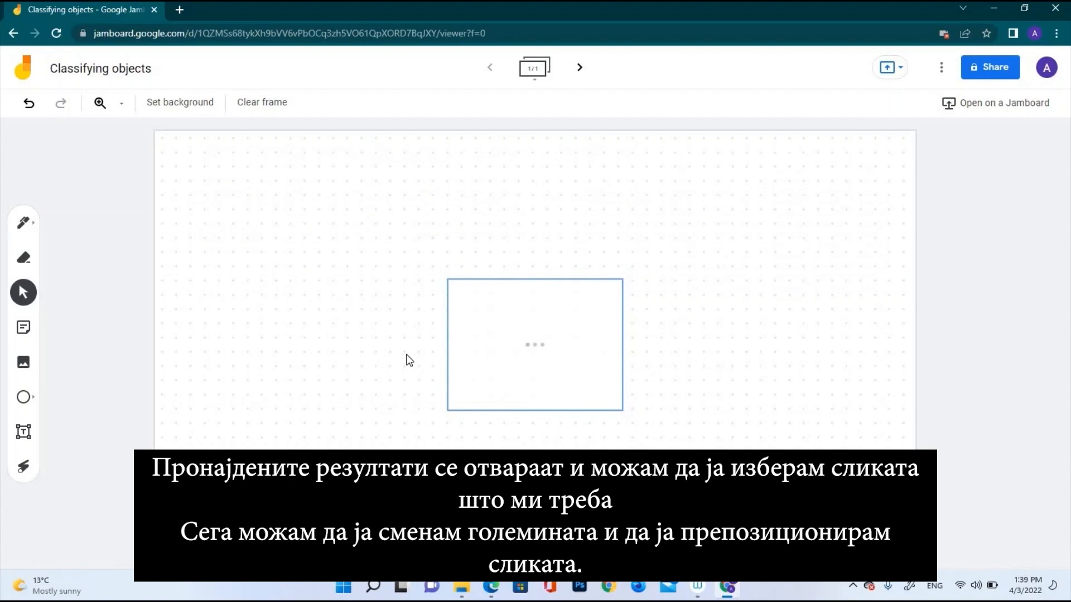
Move the puppy photo to the frame's upper-left area and shrink it slightly.
drag(522, 361, 282, 235)
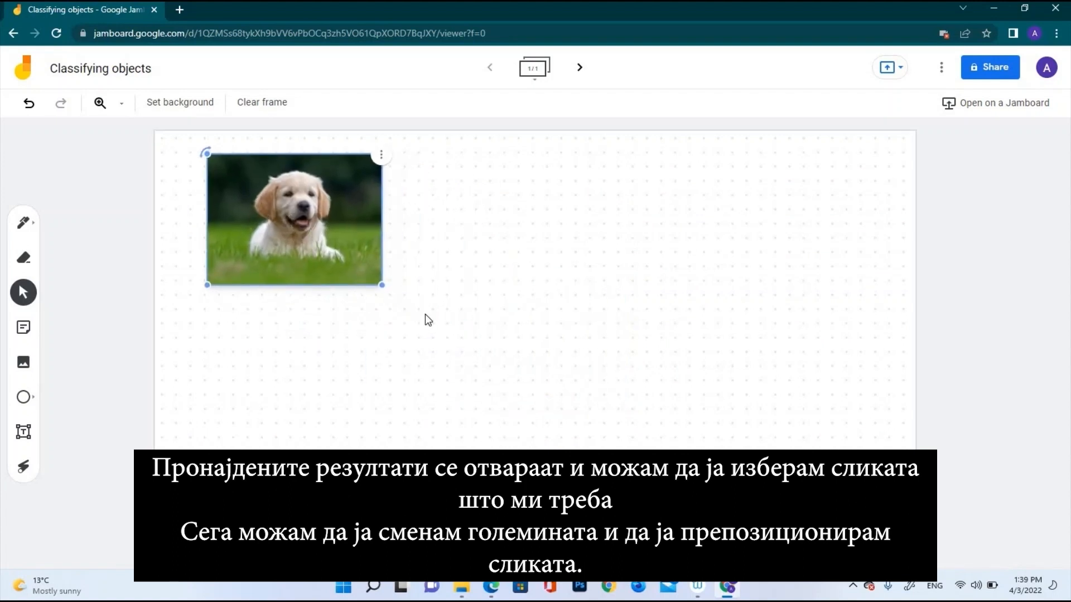
drag(382, 283, 324, 280)
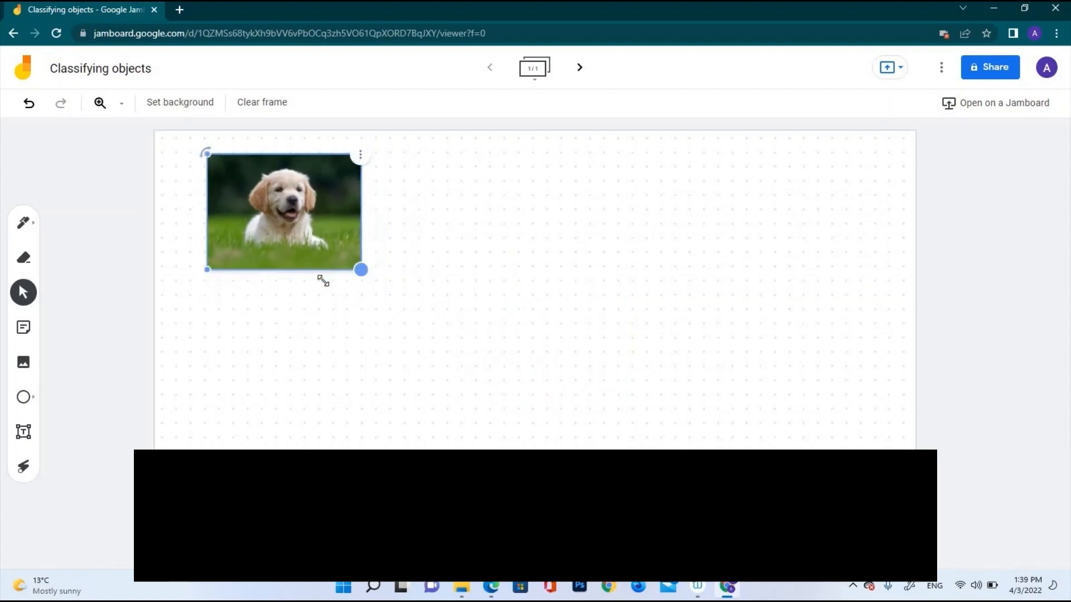
click(396, 297)
Insert the photo of the white puppy lying on wooden planks and place it beside the first dog photo.
click(24, 362)
click(708, 391)
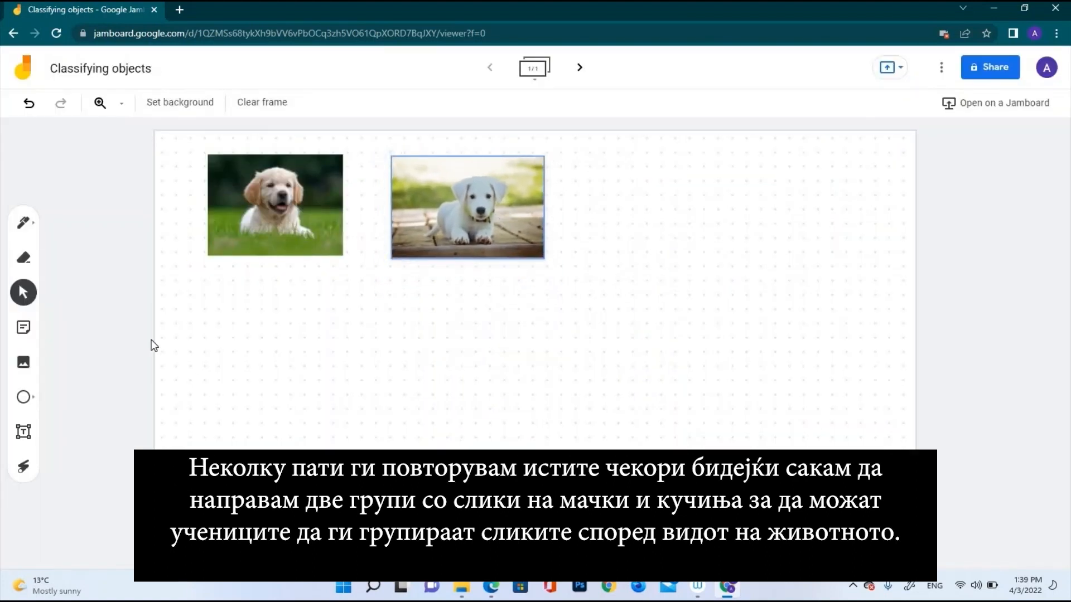
Search Google Images for "cat", insert the close-up photo of the grey tabby and move it to the frame's lower middle.
click(24, 362)
key(ctrl+a)
text(cat)
key(Return)
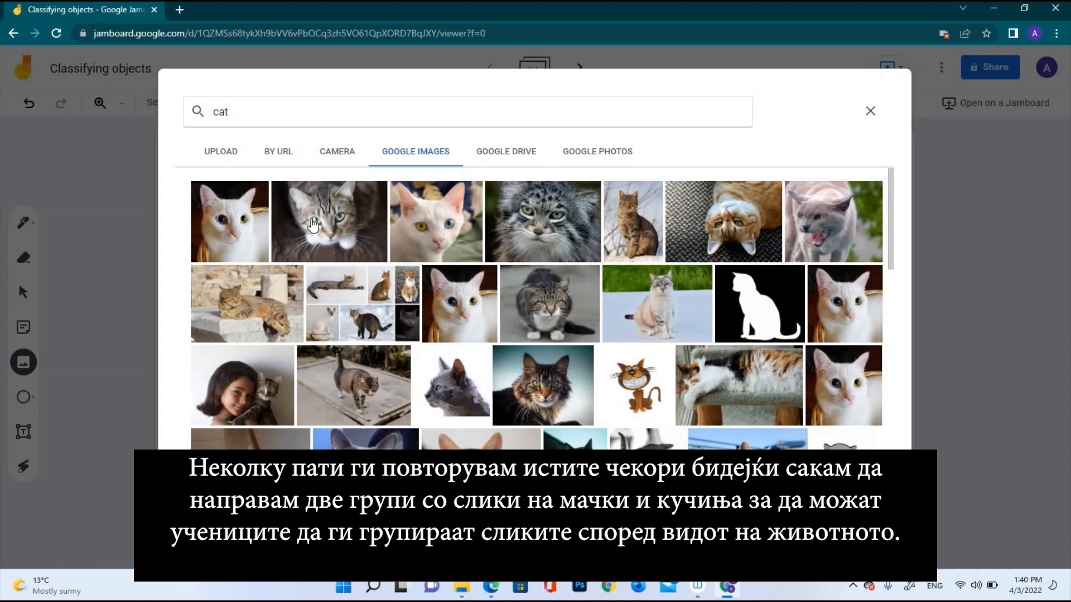
click(314, 224)
drag(506, 323, 510, 429)
Insert the photo of the orange cat sitting outdoors, shrink it and place it beside the tabby photo.
click(24, 363)
click(723, 361)
drag(535, 345, 736, 428)
drag(829, 491, 779, 456)
drag(709, 413, 711, 440)
drag(645, 393, 645, 392)
click(203, 392)
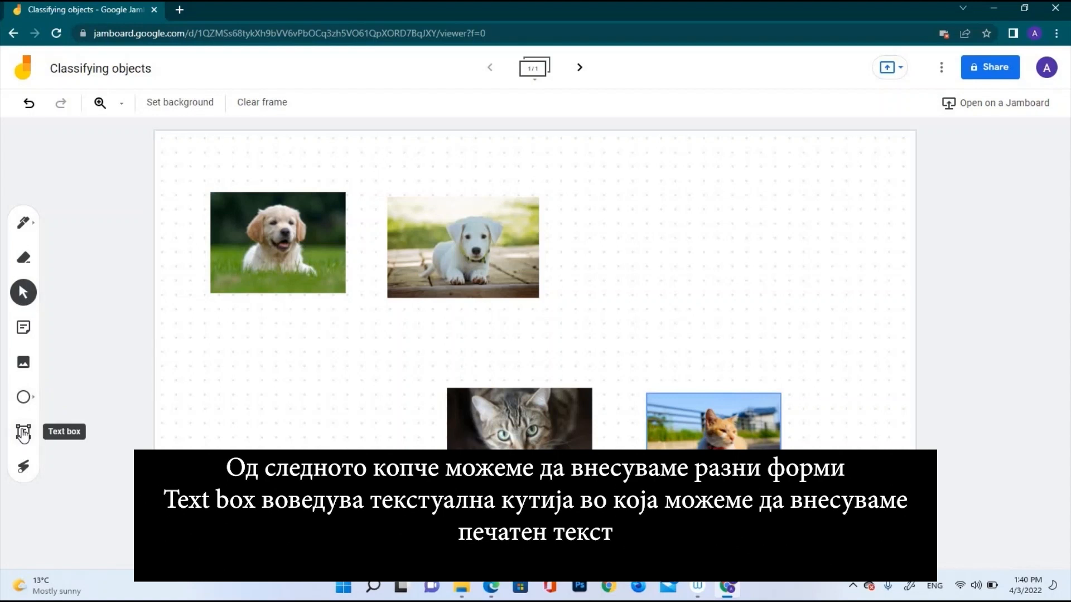
Trace light trails around the dog photos with the Laser tool.
click(23, 467)
mouse_move(262, 165)
mouse_down()
mouse_move(227, 172)
mouse_move(478, 337)
mouse_move(541, 320)
mouse_up()
mouse_move(578, 263)
mouse_down()
mouse_move(251, 170)
mouse_move(216, 184)
mouse_up()
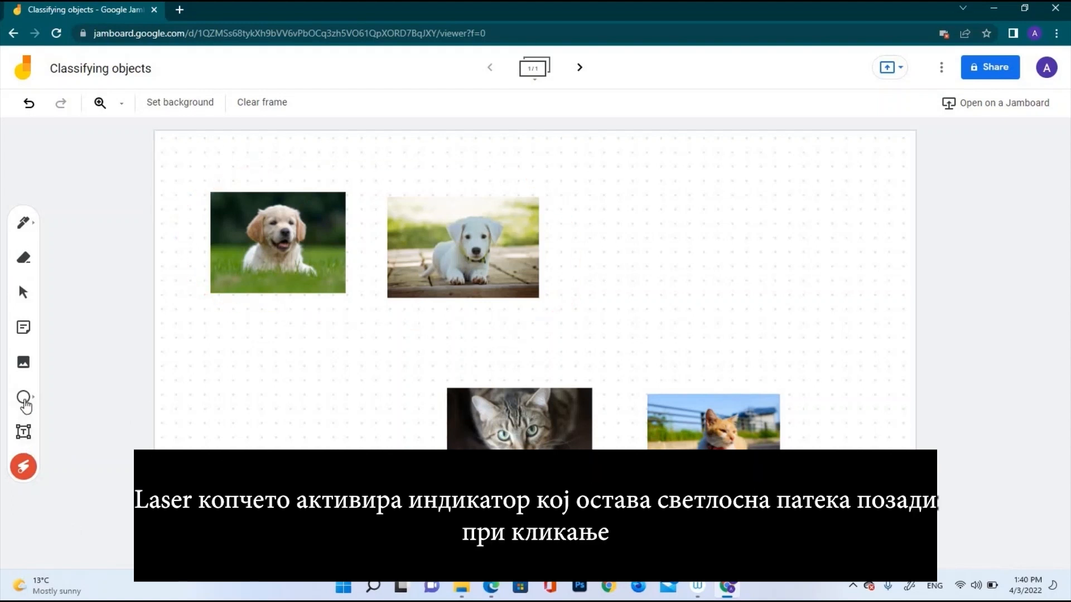
Add a second frame and draw a small circle in its upper-left area.
click(24, 399)
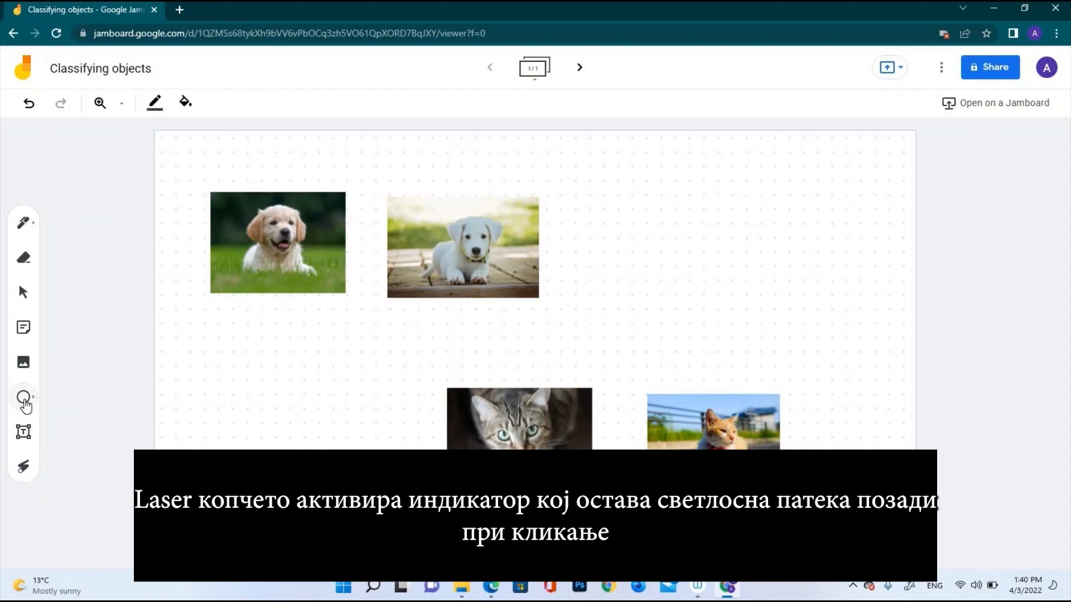
click(580, 68)
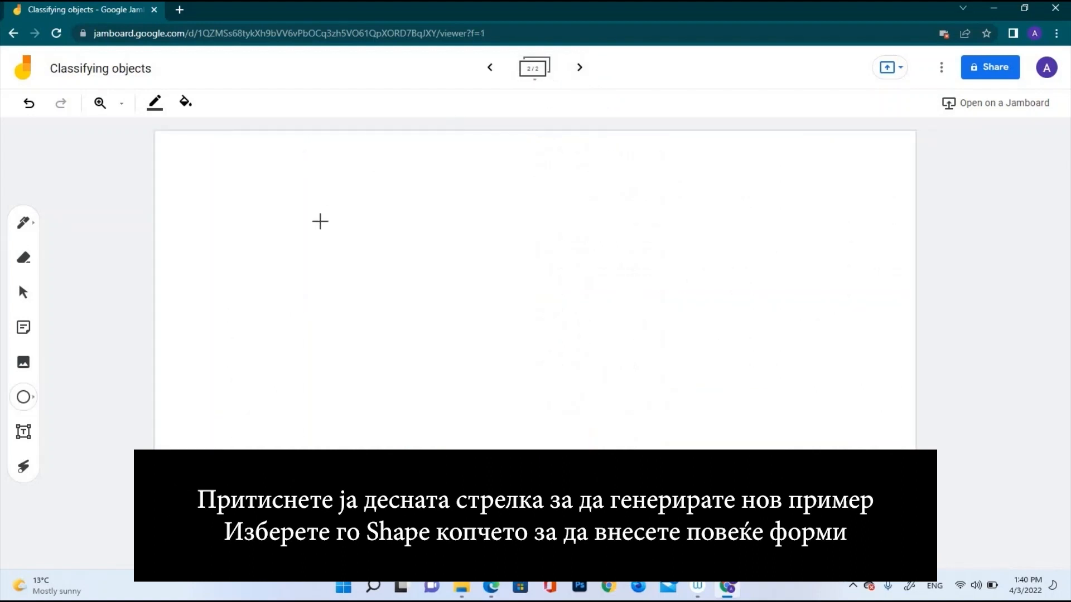
click(30, 400)
click(61, 396)
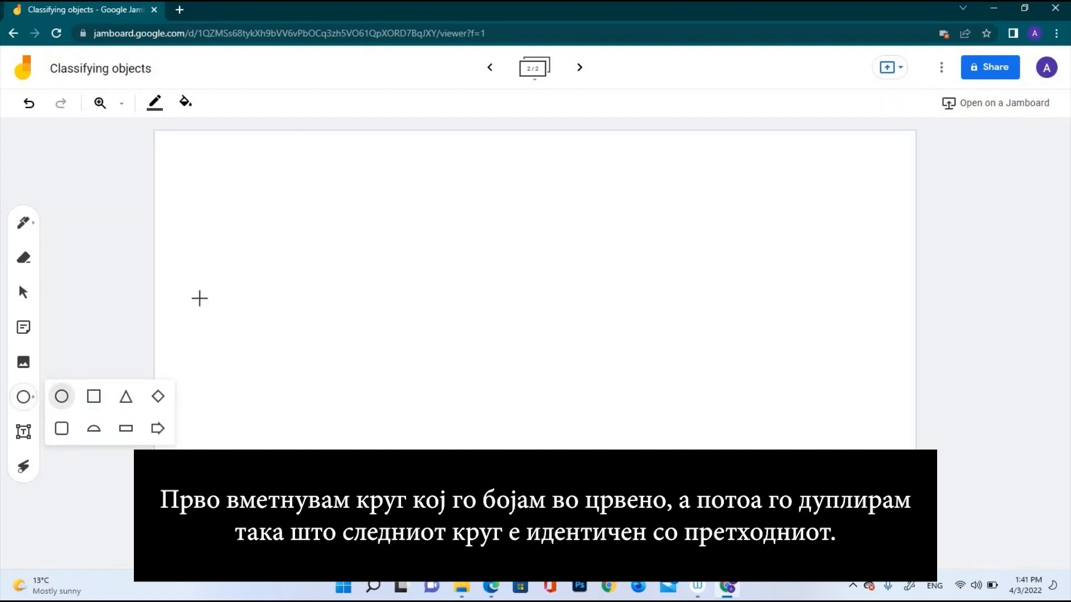
drag(223, 202, 287, 261)
Fill the circle with light red.
click(185, 102)
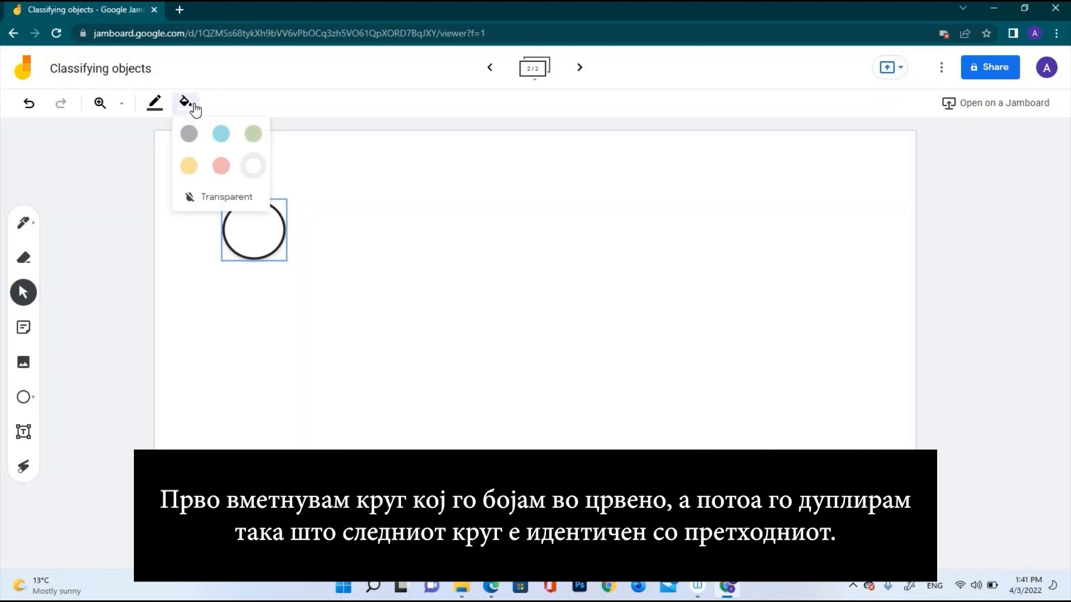
click(220, 163)
click(346, 220)
Duplicate the red circle and place the copy directly to its right.
click(280, 215)
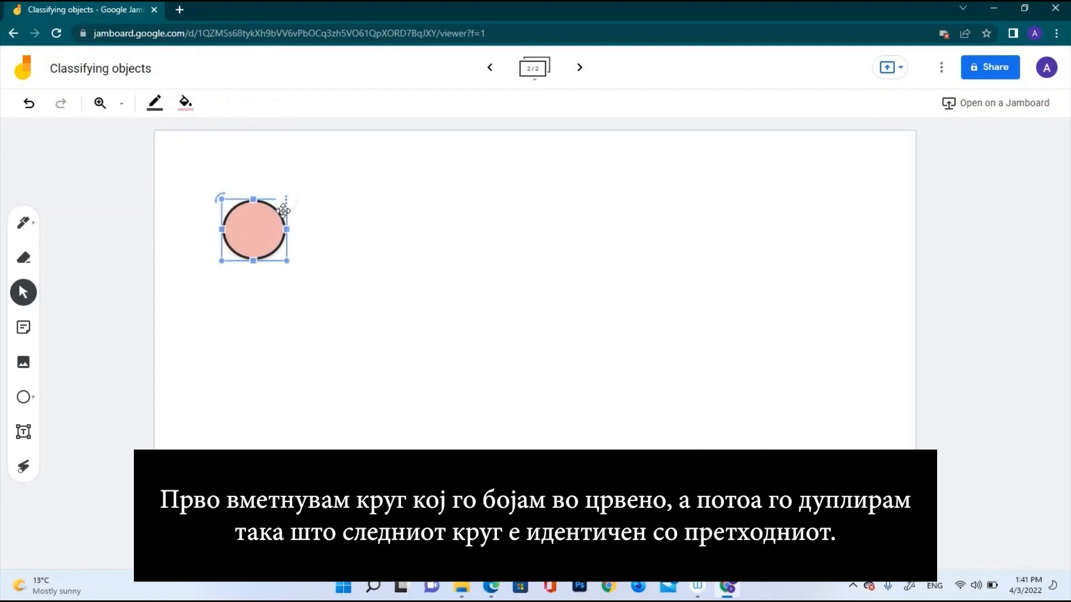
right_click(287, 205)
click(327, 206)
drag(289, 246, 344, 229)
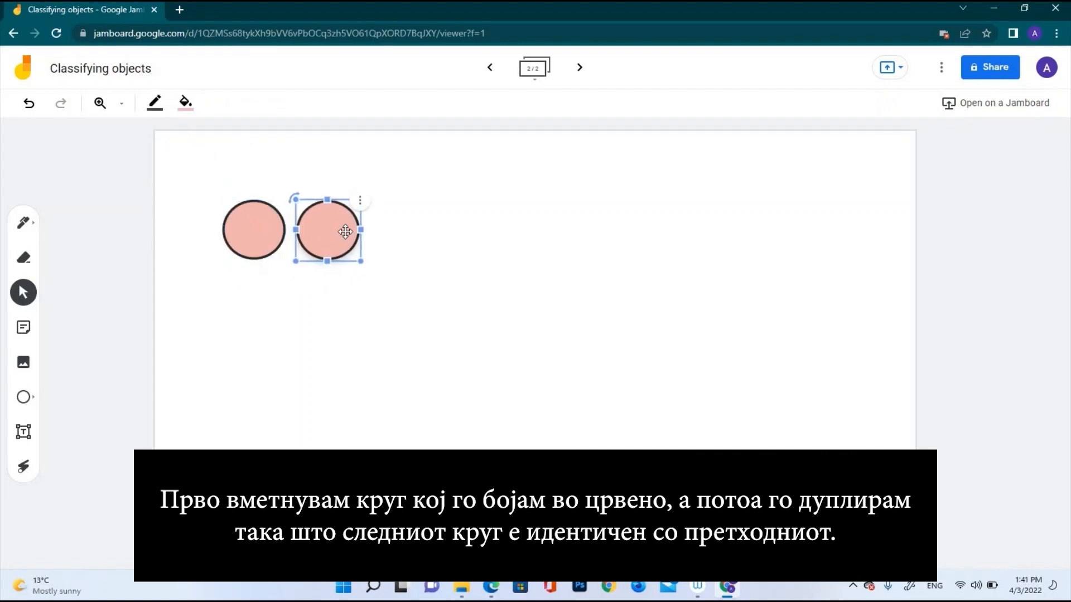
click(395, 231)
Duplicate the second red circle and place the copy farther right, leaving a gap between them.
click(353, 229)
right_click(357, 199)
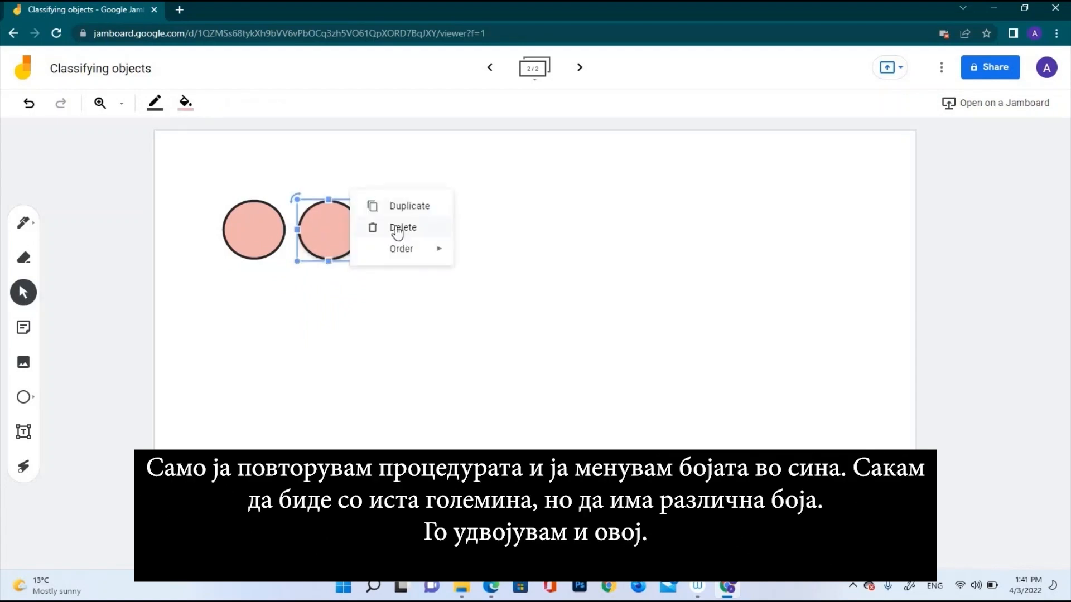
click(387, 206)
drag(366, 243, 459, 229)
Change the third circle's fill to light blue.
right_click(419, 232)
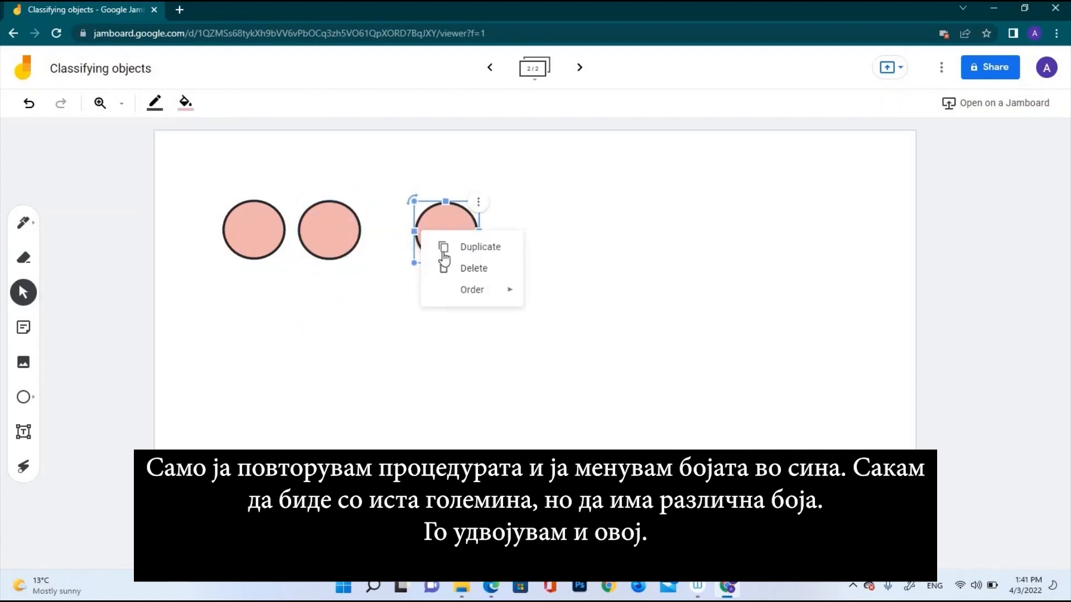
click(185, 102)
click(224, 136)
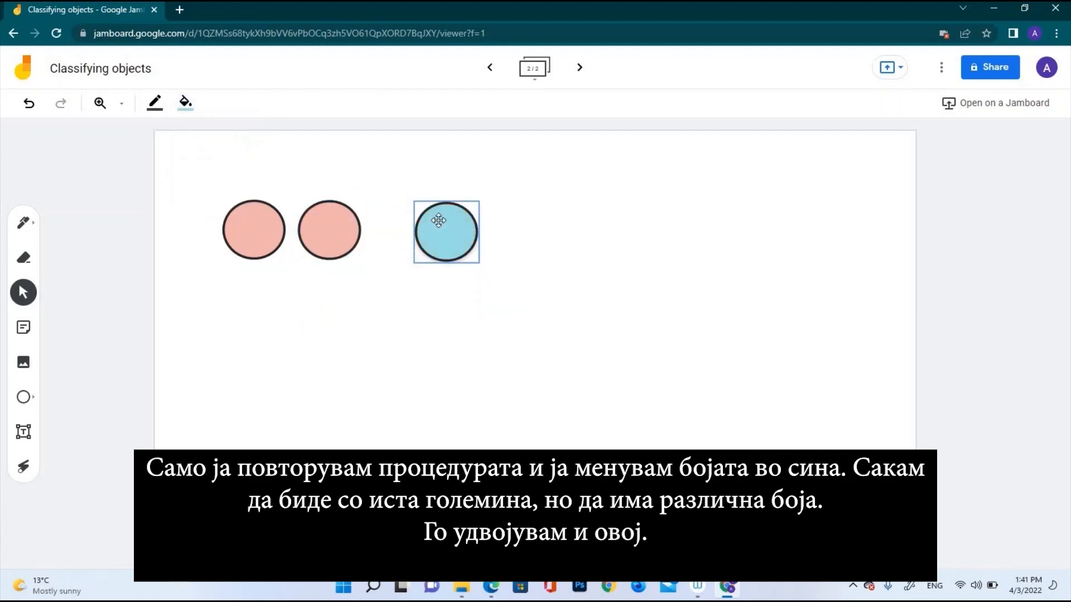
click(507, 232)
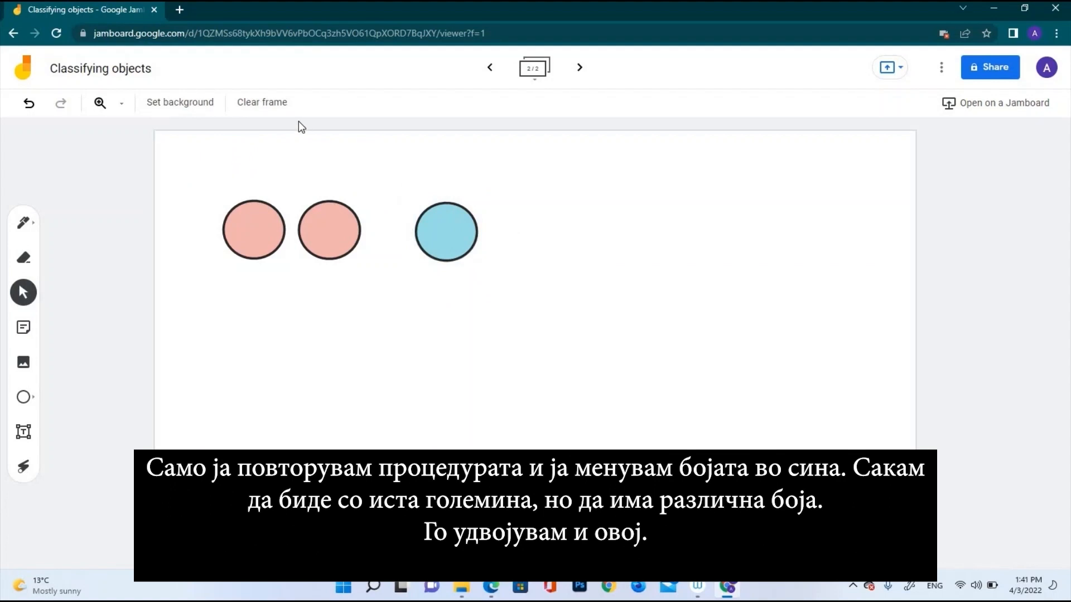
Duplicate the blue circle and place the copy beside it on the right.
right_click(459, 232)
click(517, 249)
drag(473, 244, 526, 233)
click(645, 248)
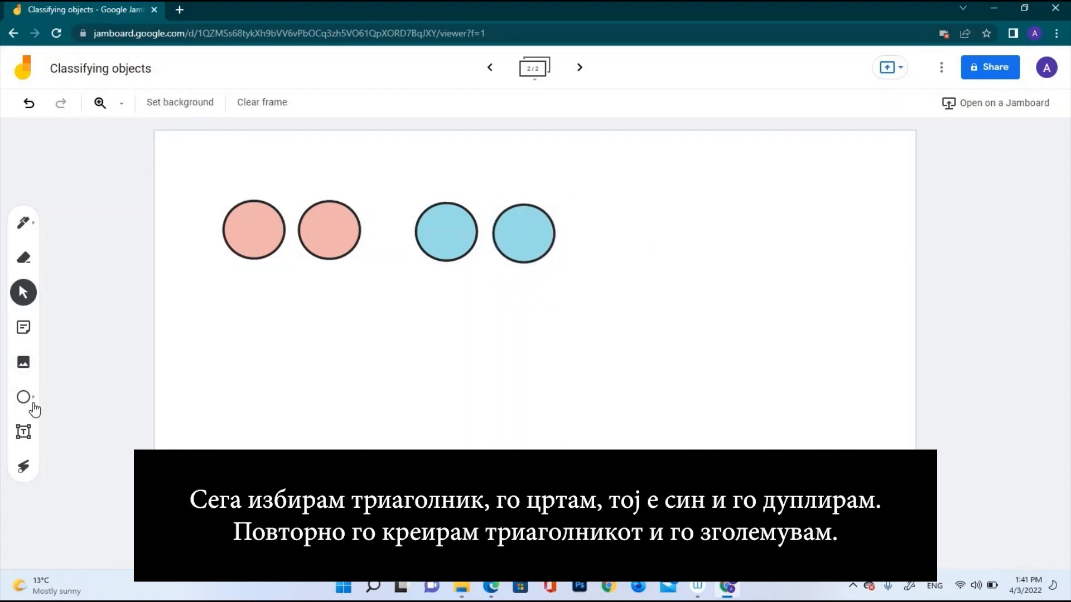
Draw a small blue triangle to the right of the blue circles.
click(24, 397)
click(126, 396)
drag(714, 202, 640, 263)
Duplicate the small blue triangle and line up the pair side by side at the right end of the row.
click(714, 203)
click(732, 215)
drag(718, 251, 787, 229)
click(575, 332)
drag(690, 247, 697, 245)
click(469, 351)
Duplicate a small triangle again, move the copy to the frame's lower-left area and enlarge it.
click(778, 241)
click(810, 203)
click(831, 212)
drag(784, 264, 402, 500)
click(524, 371)
Duplicate the large blue triangle and place the copy in the middle of the lower row.
click(329, 436)
click(402, 370)
click(449, 374)
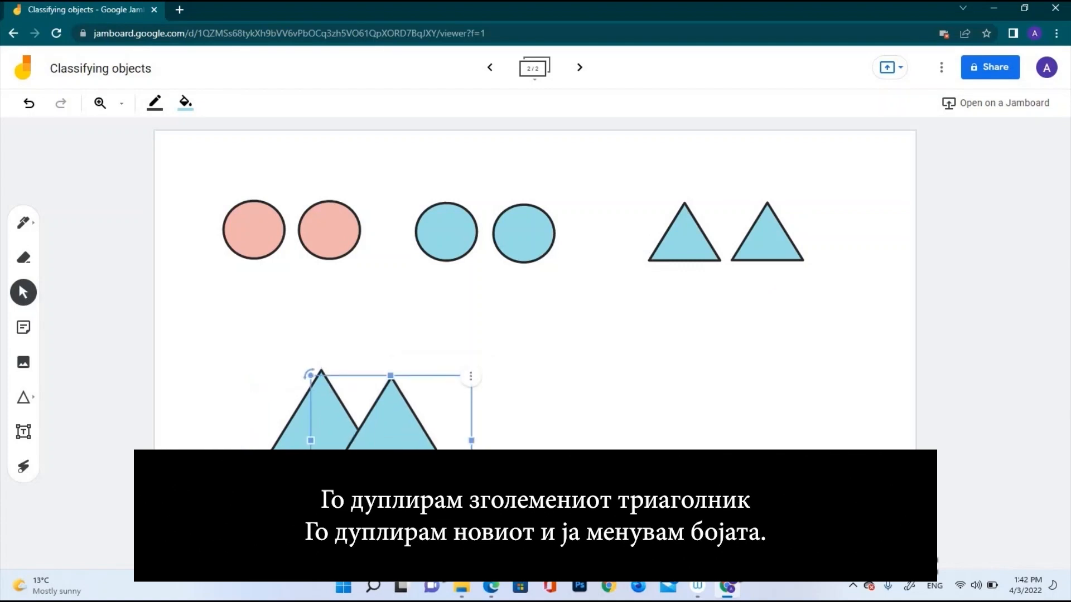
drag(390, 413, 521, 410)
Duplicate the middle large triangle, place the copy at the right end of the lower row and fill it light red.
right_click(662, 230)
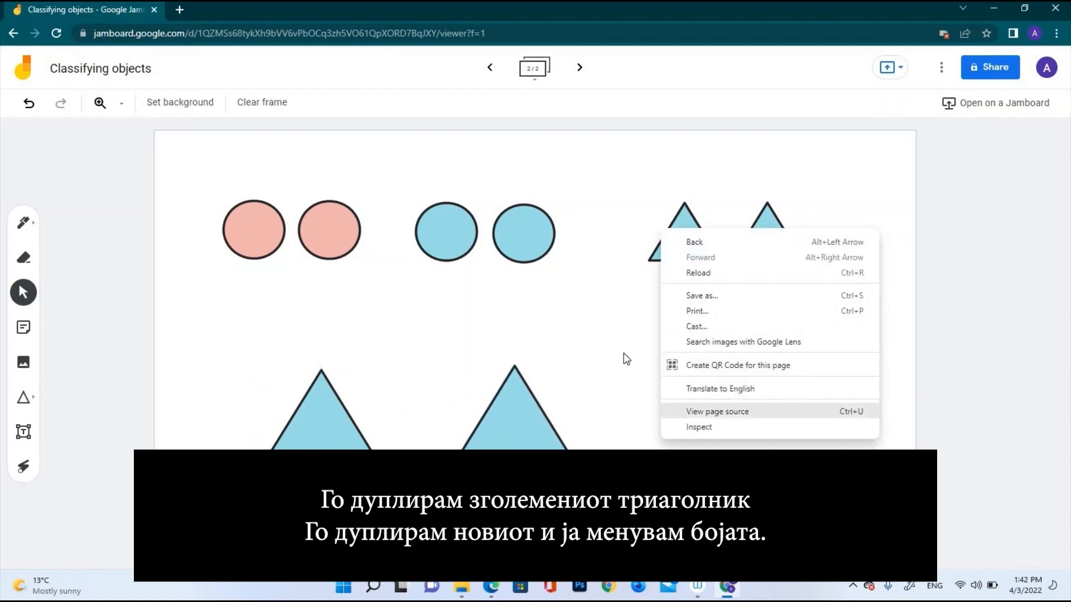
click(592, 370)
right_click(593, 370)
click(647, 371)
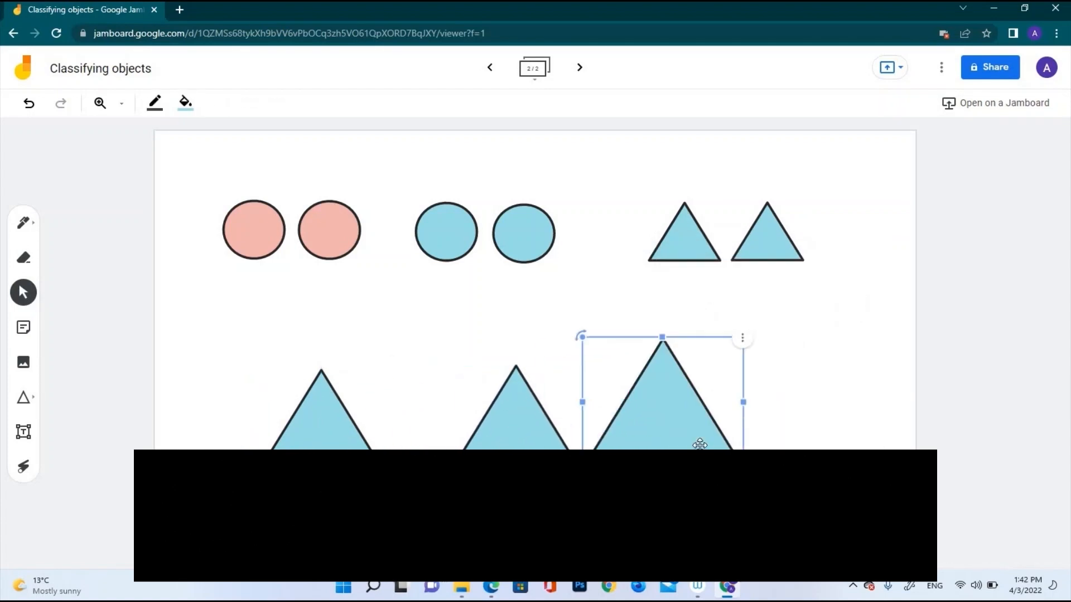
drag(654, 394, 699, 413)
click(185, 103)
click(220, 165)
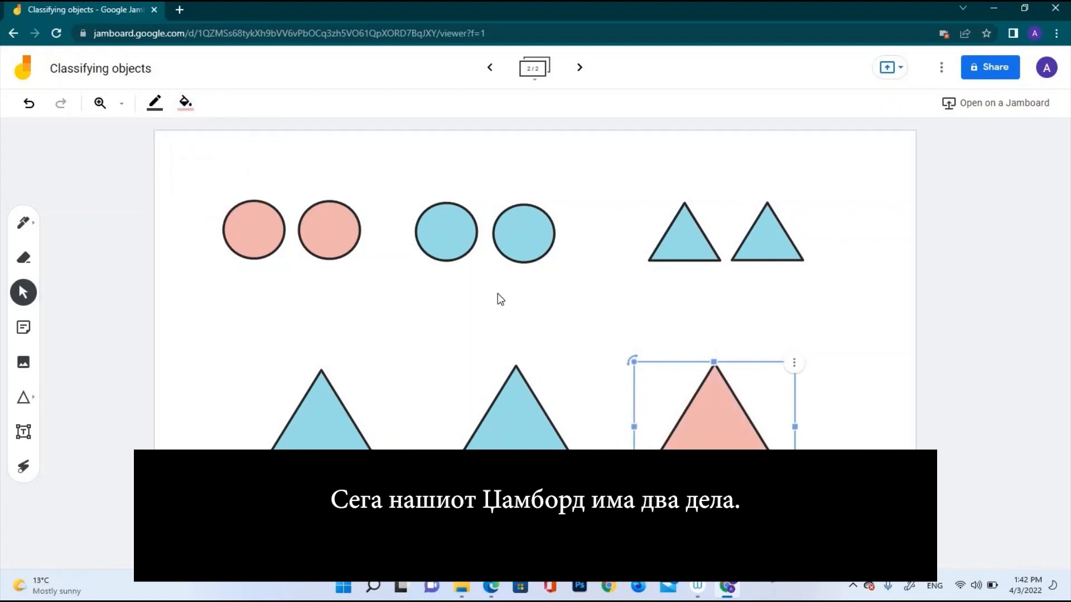
Check both frames and share the jam with the student's e-mail address, sending a notification without a message.
click(489, 67)
click(580, 67)
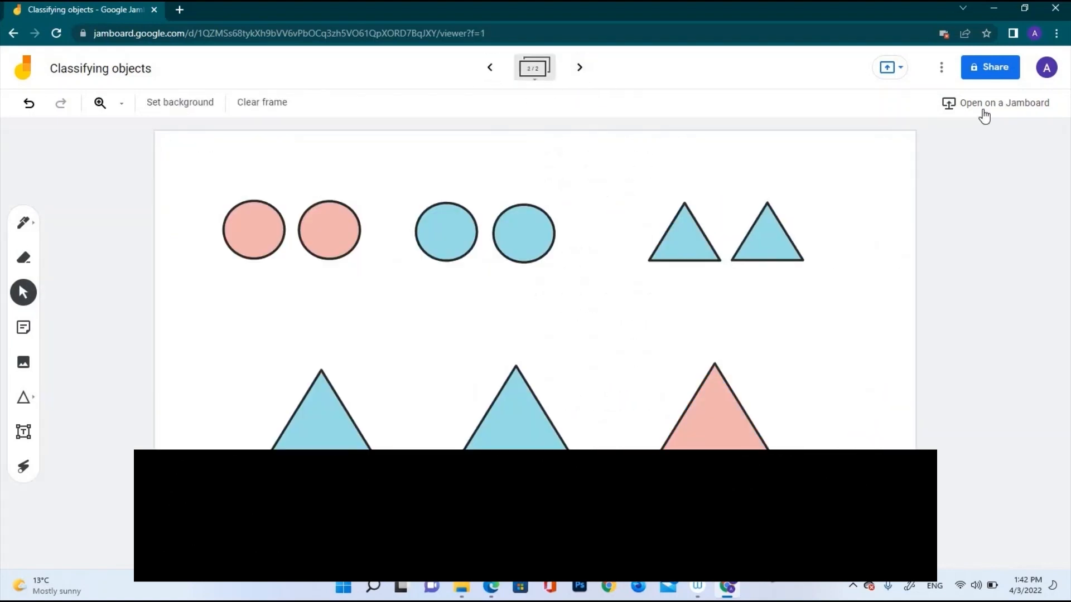
click(985, 79)
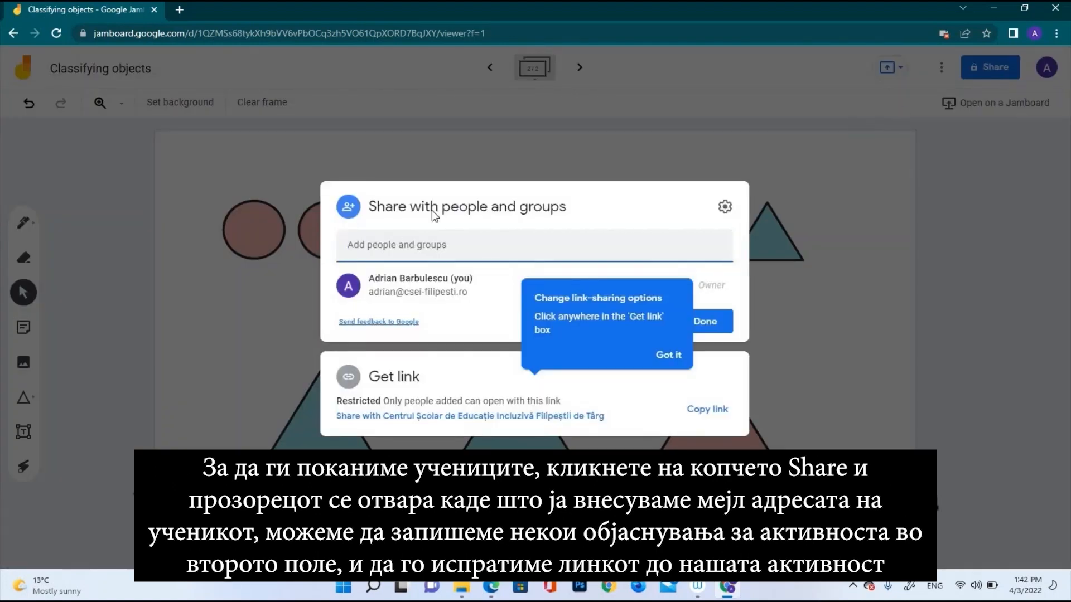
click(395, 246)
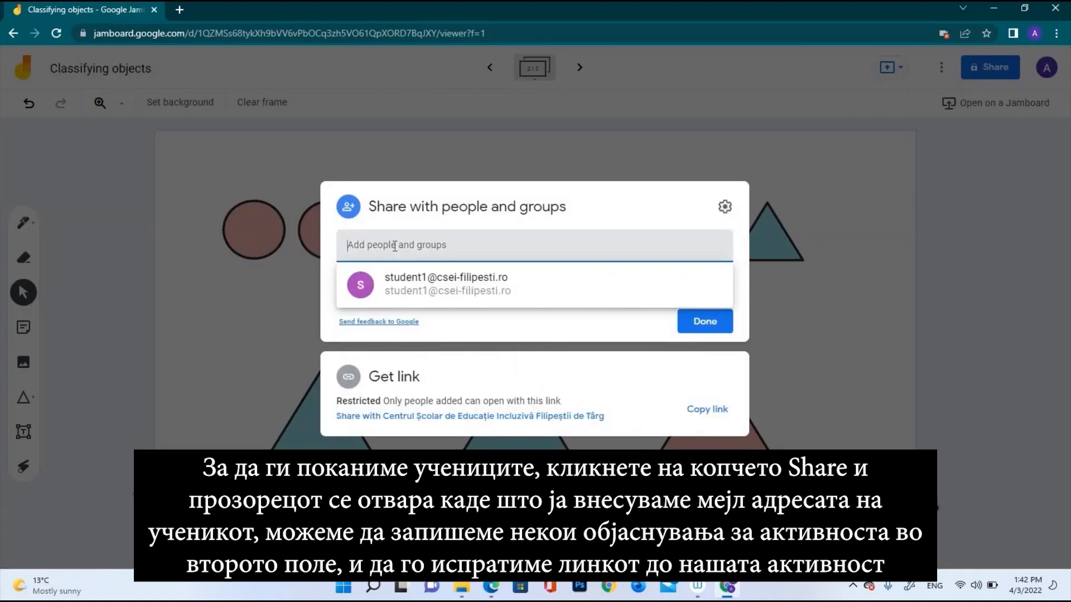
click(403, 283)
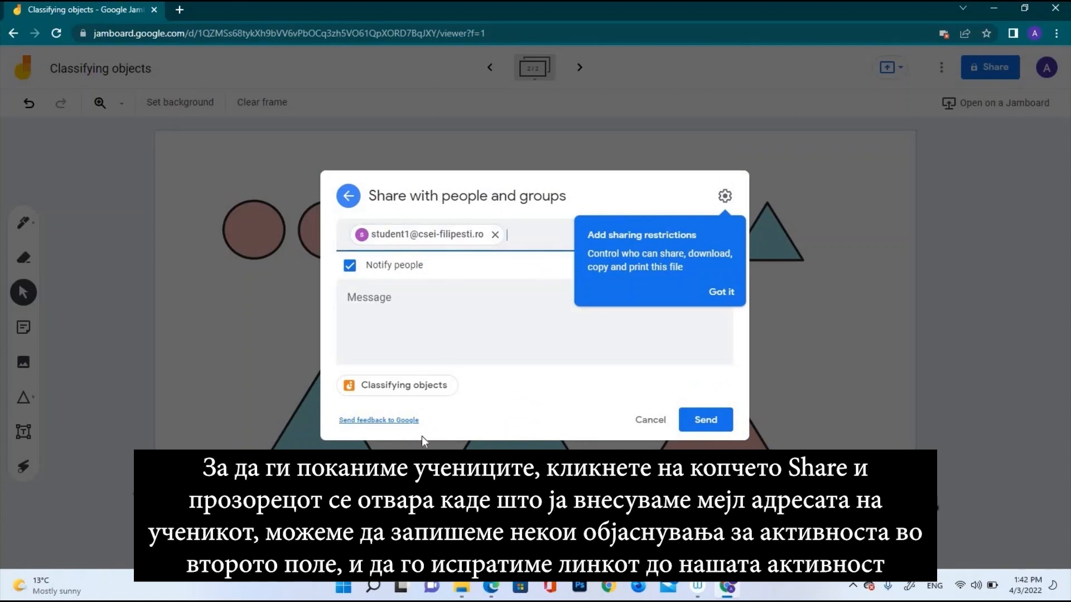
click(706, 423)
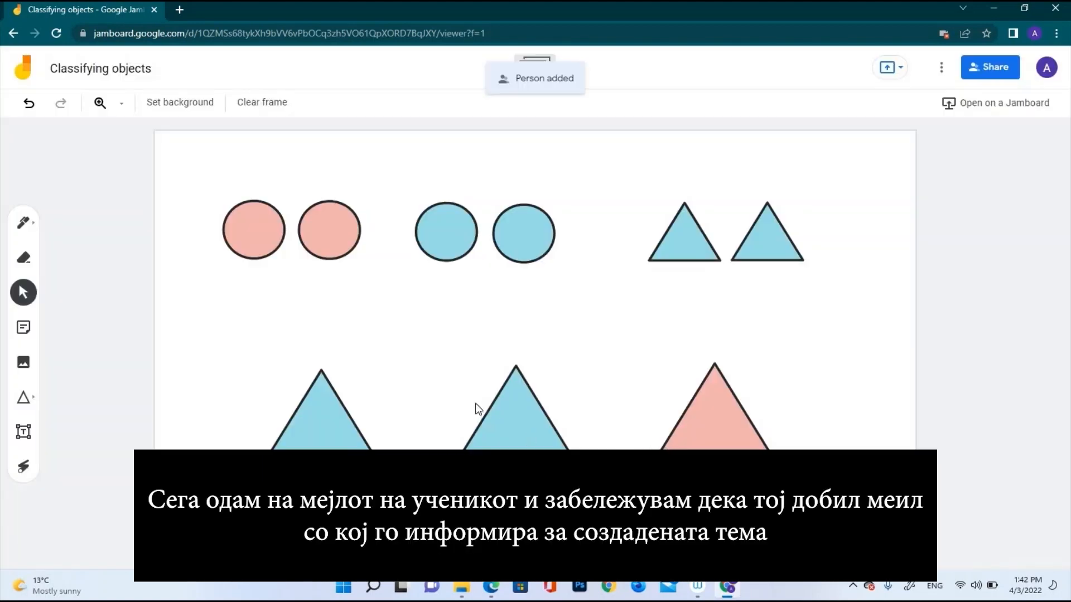
Switch to the student's Gmail inbox in Edge and open the "Classifying objects" jam from the newest sharing e-mail.
click(491, 591)
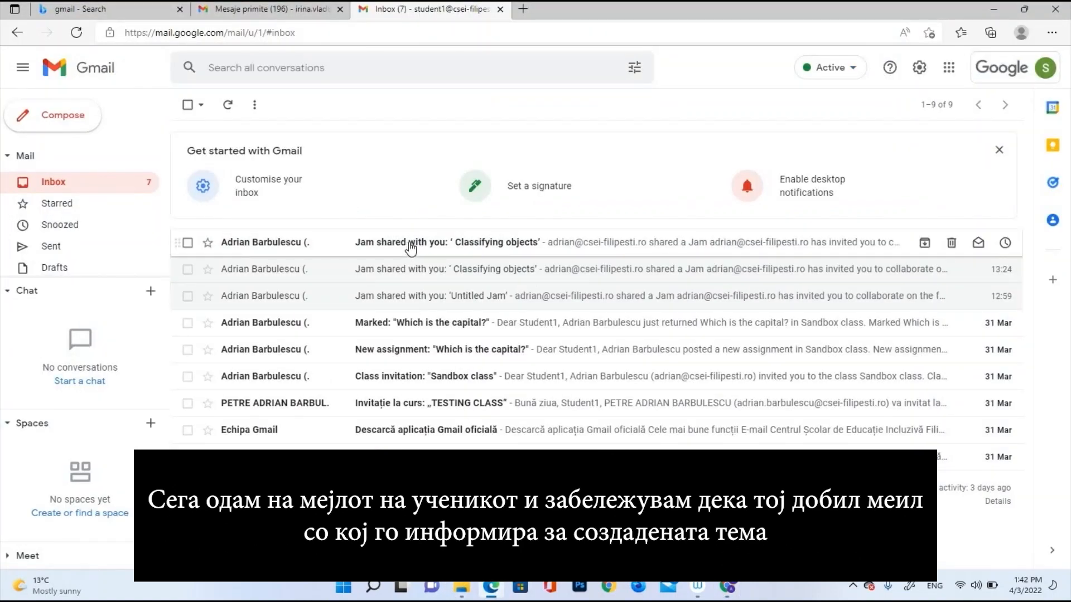
click(513, 246)
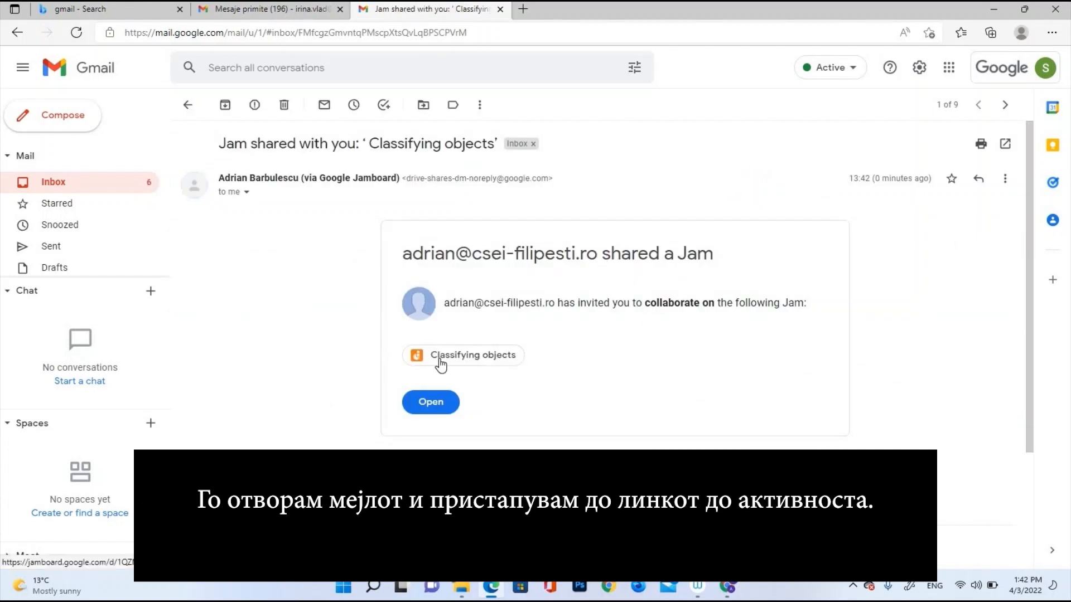
click(440, 360)
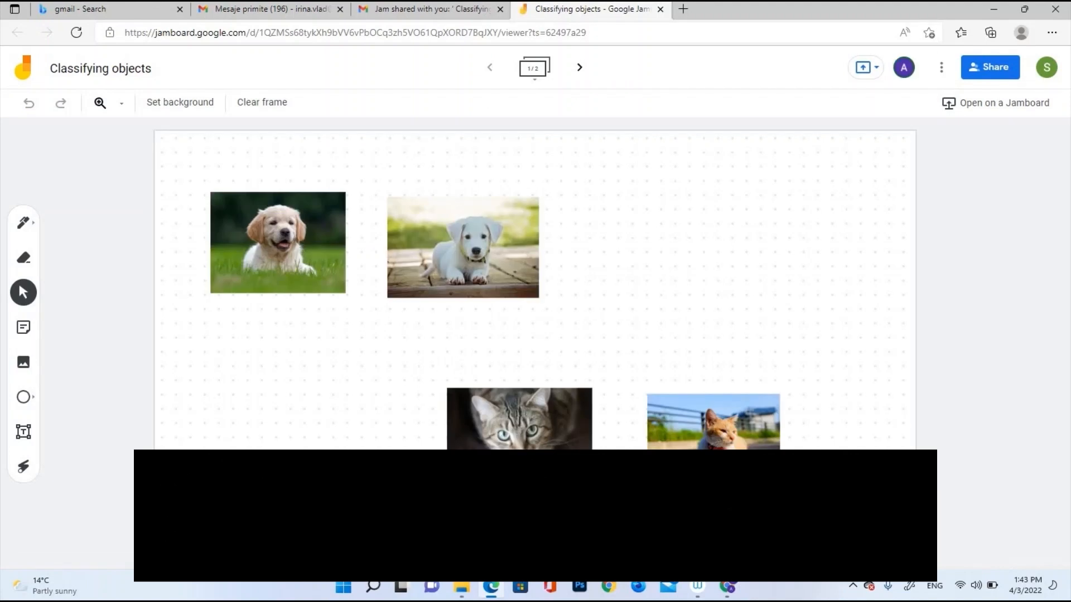
Arrange the student's Edge window and the teacher's Chrome window side by side and extend both downwards.
click(1024, 9)
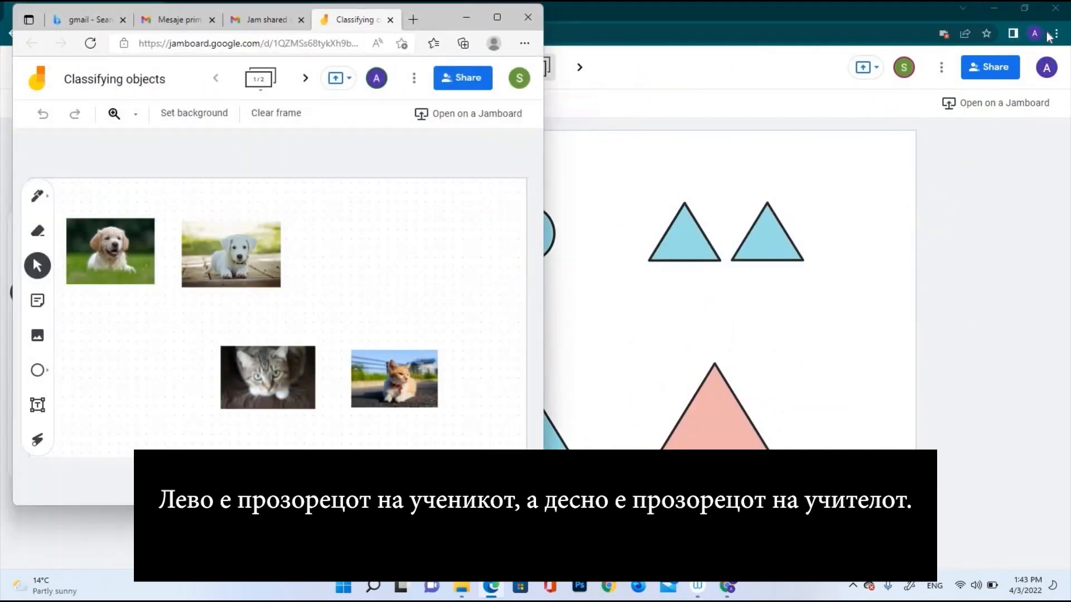
click(1025, 8)
drag(301, 506, 301, 565)
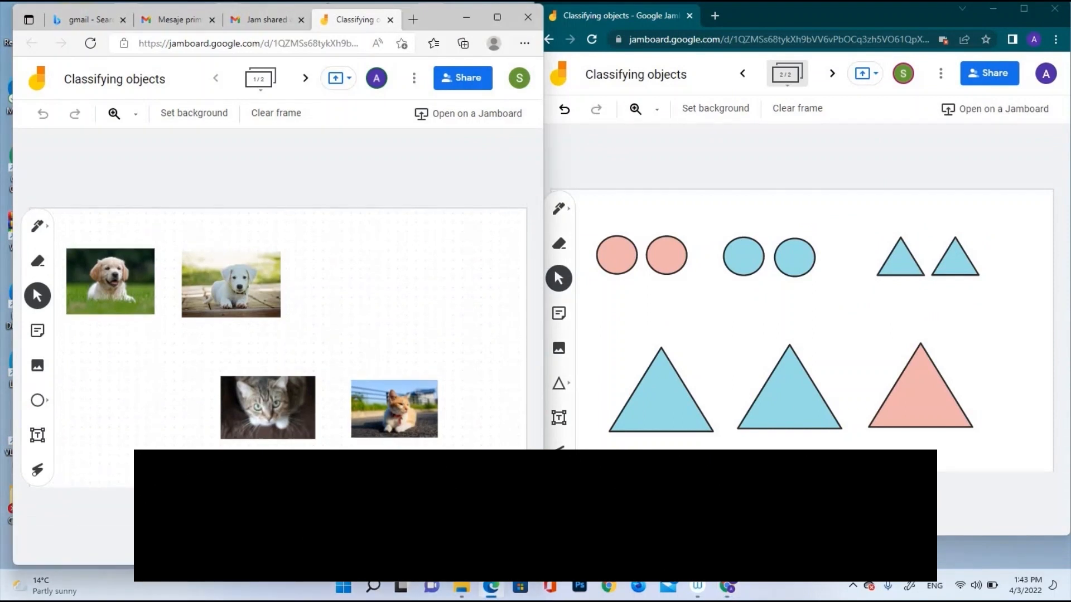
drag(781, 536, 780, 568)
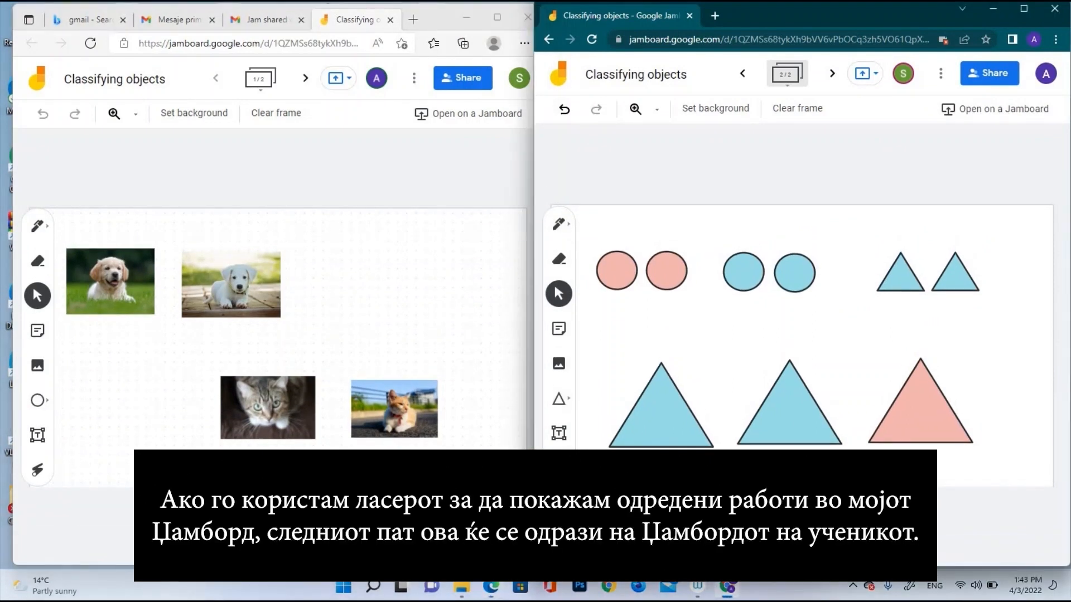
Go to the first frame in the teacher's window and point out the dog and cat groups with the Laser tool.
click(743, 73)
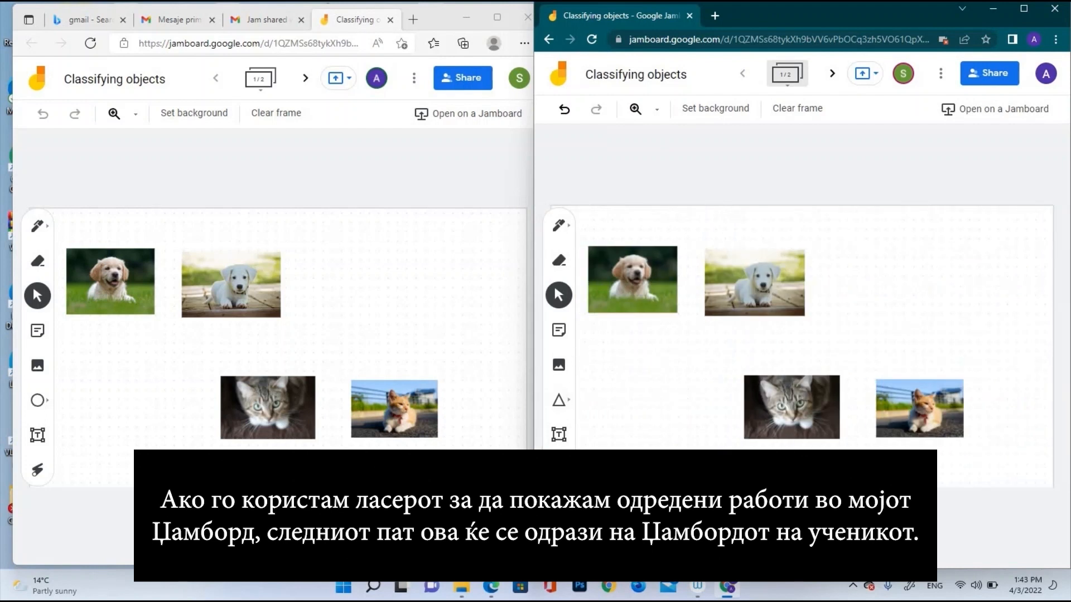
click(558, 470)
mouse_move(790, 227)
mouse_down()
mouse_move(618, 220)
mouse_move(605, 319)
mouse_move(822, 305)
mouse_up()
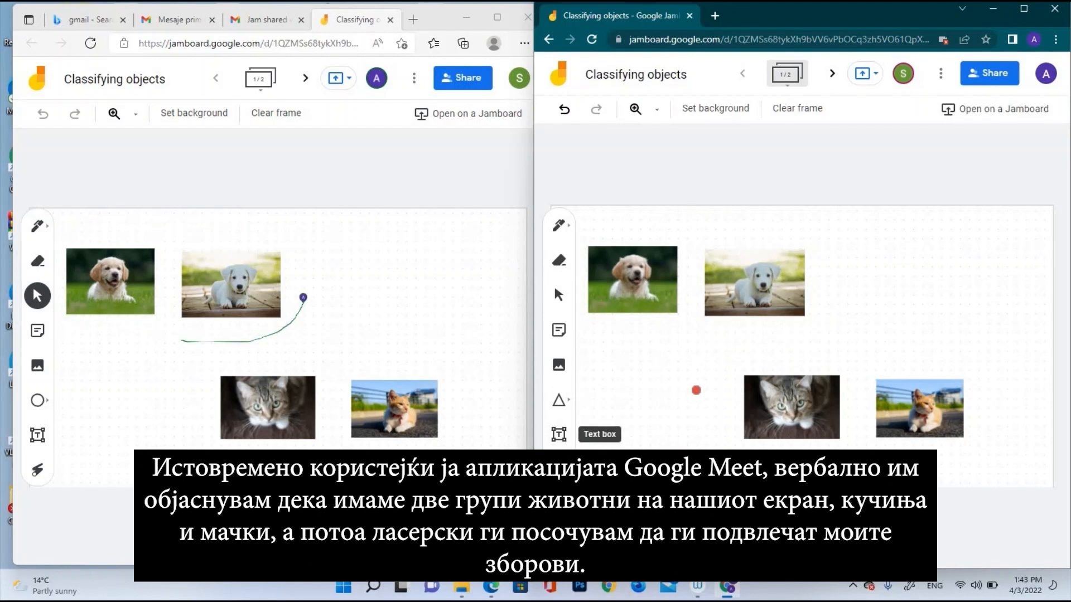
mouse_move(684, 398)
mouse_down()
mouse_move(983, 433)
mouse_move(715, 363)
mouse_up()
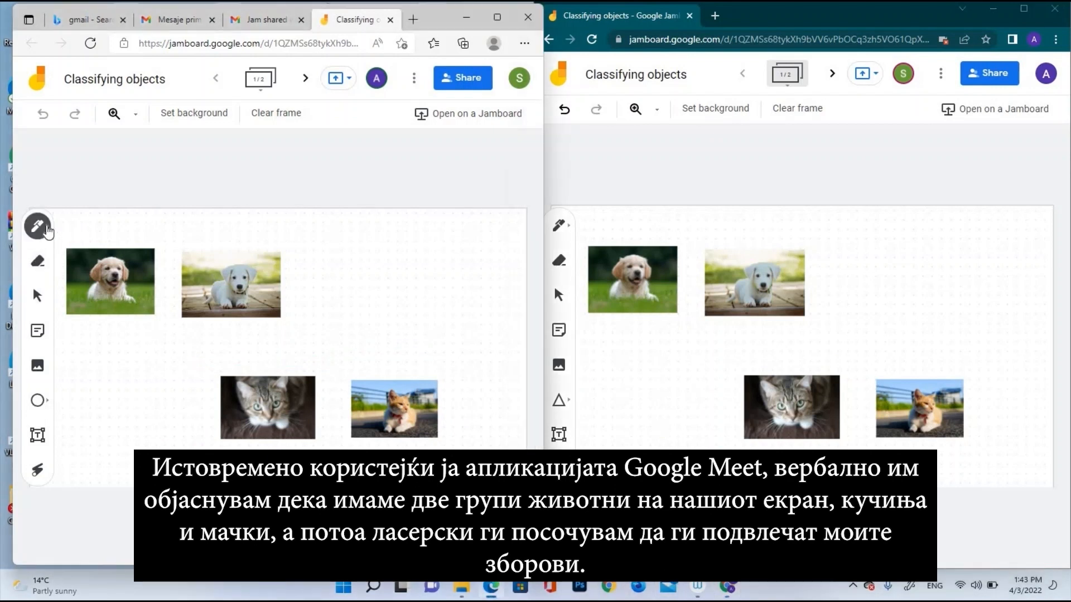
In the student's window, draw a red pen loop around the two cat photos.
right_click(48, 230)
click(47, 231)
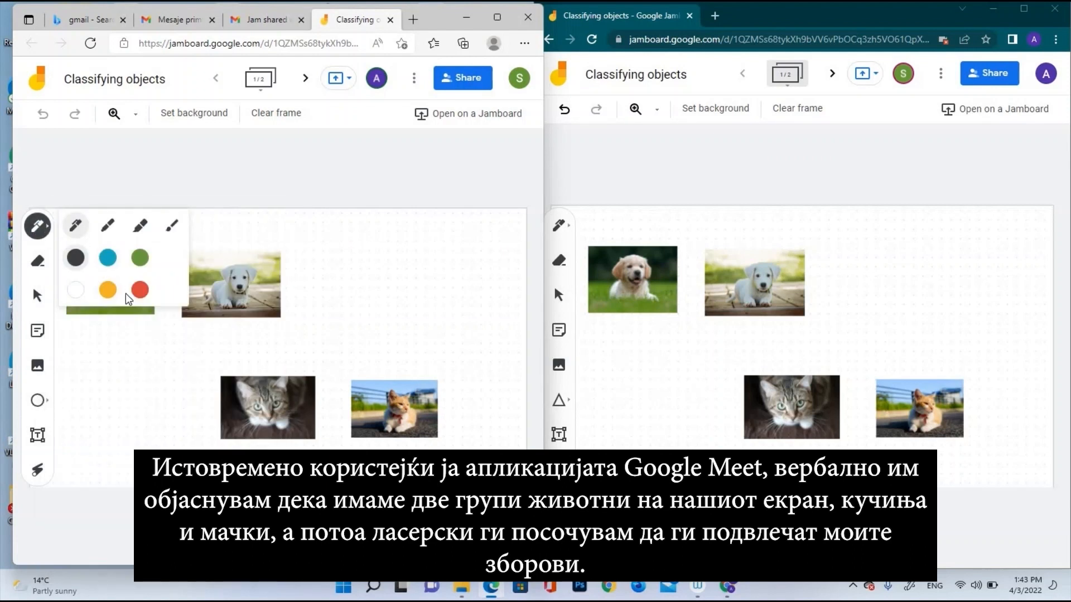
click(140, 290)
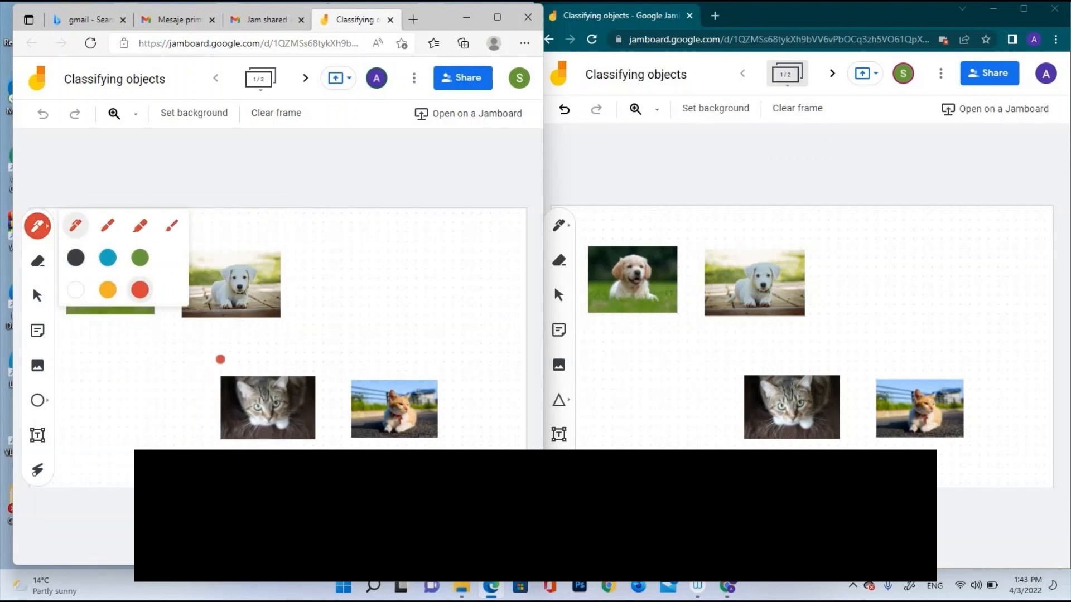
drag(220, 358, 190, 393)
drag(340, 346, 215, 356)
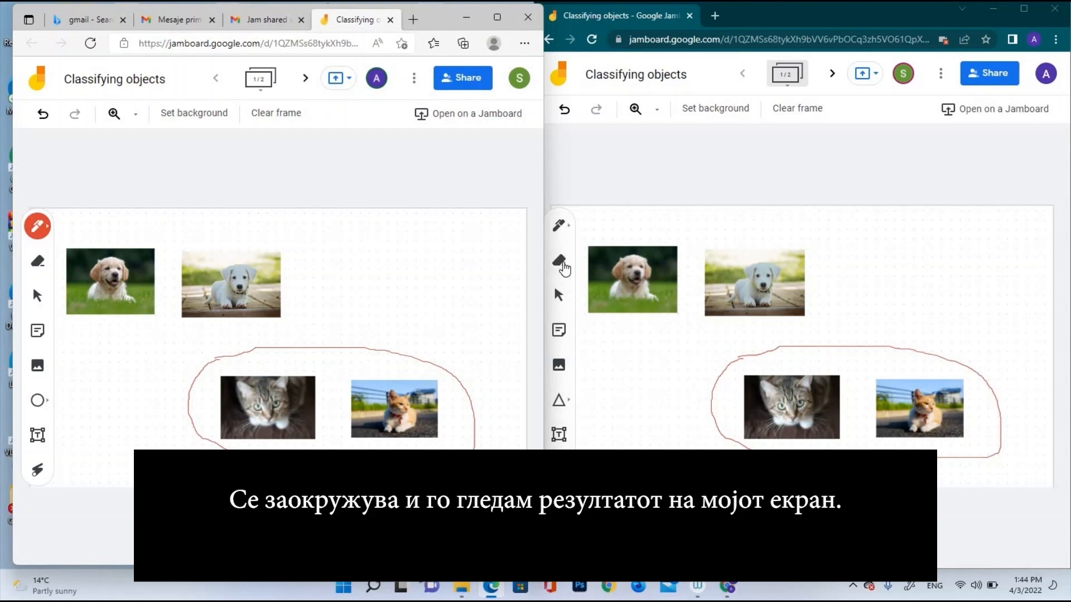
In the teacher's window, erase the red pen loop drawn around the two cat photos.
click(559, 260)
drag(743, 360, 899, 348)
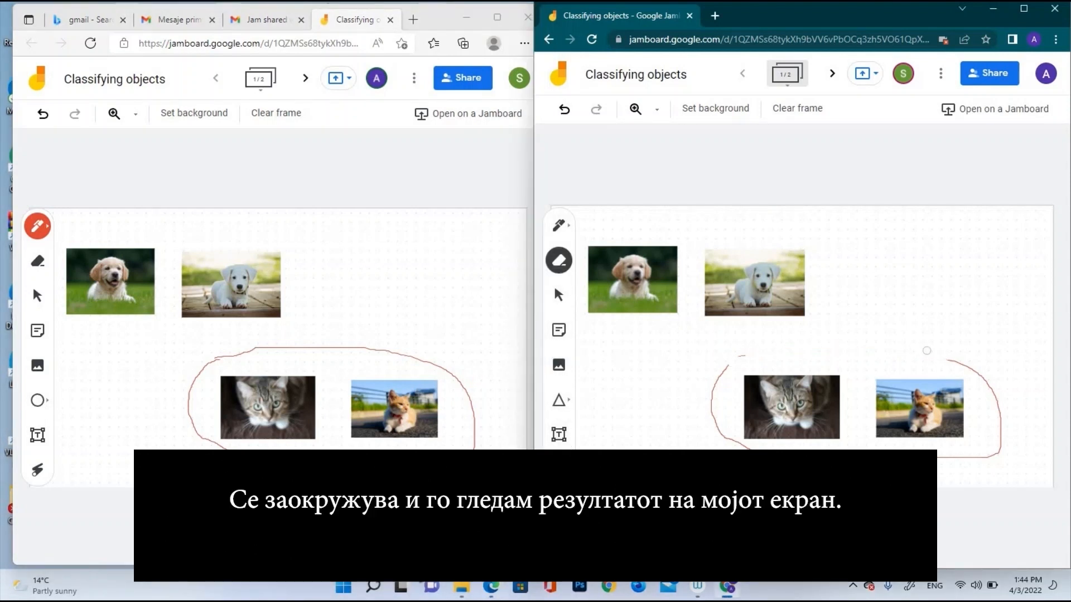
mouse_move(758, 363)
mouse_down()
mouse_move(742, 359)
mouse_move(721, 380)
mouse_move(720, 426)
mouse_up()
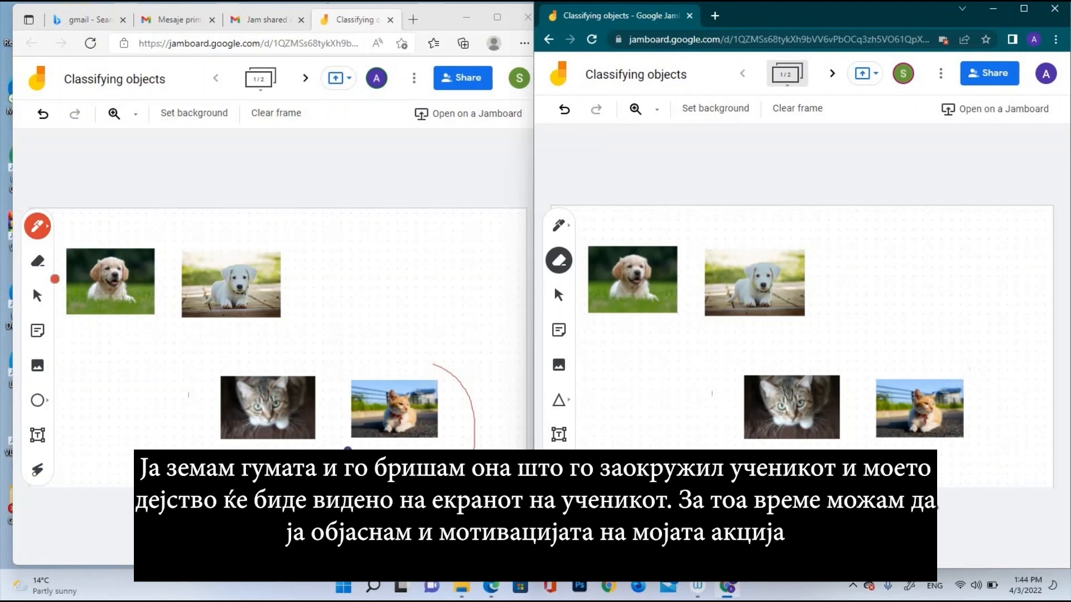
In the student's window, draw a light blue pen loop around the two dog photos.
click(37, 226)
click(108, 265)
mouse_move(155, 333)
mouse_down()
mouse_move(303, 300)
mouse_move(186, 226)
mouse_move(71, 234)
mouse_move(55, 256)
mouse_up()
mouse_move(56, 303)
mouse_down()
mouse_move(119, 334)
mouse_move(169, 337)
mouse_up()
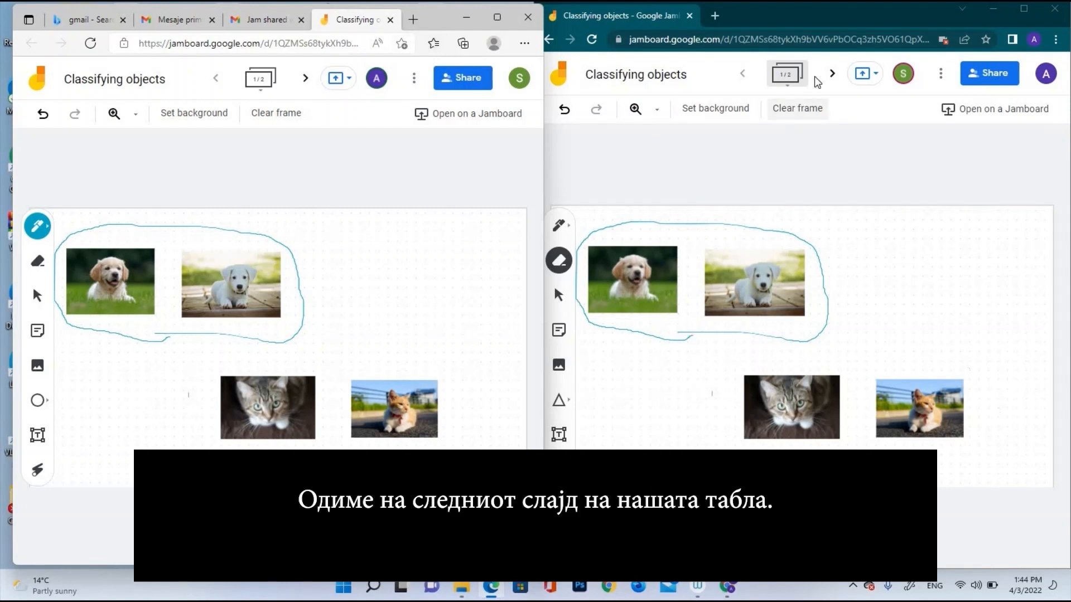
Go to the second frame in both windows and trace the circle groups, pink and blue, with the Laser in the teacher's window.
click(831, 73)
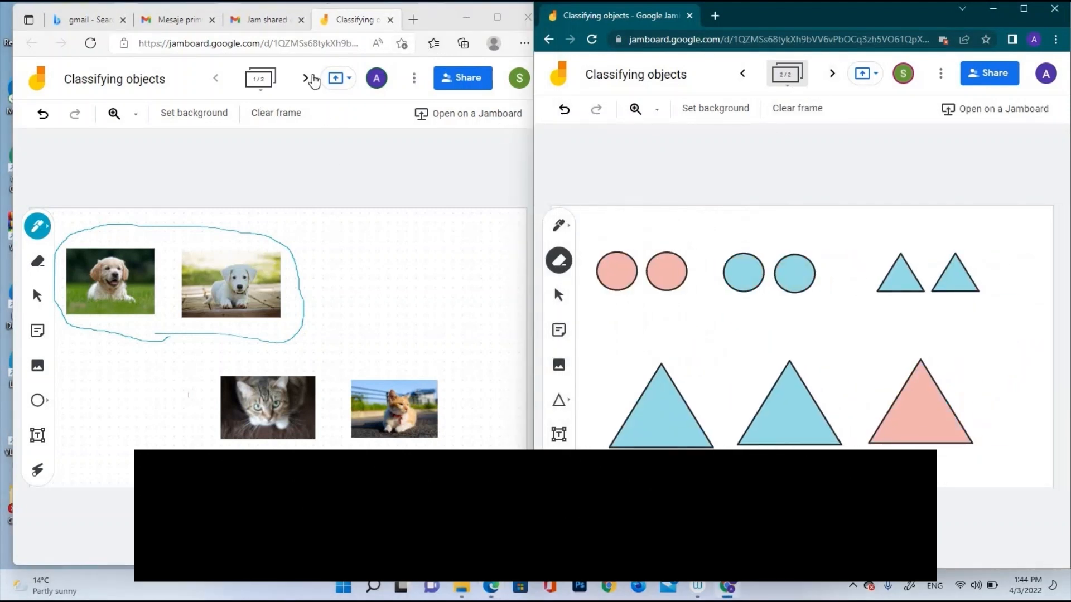
click(311, 79)
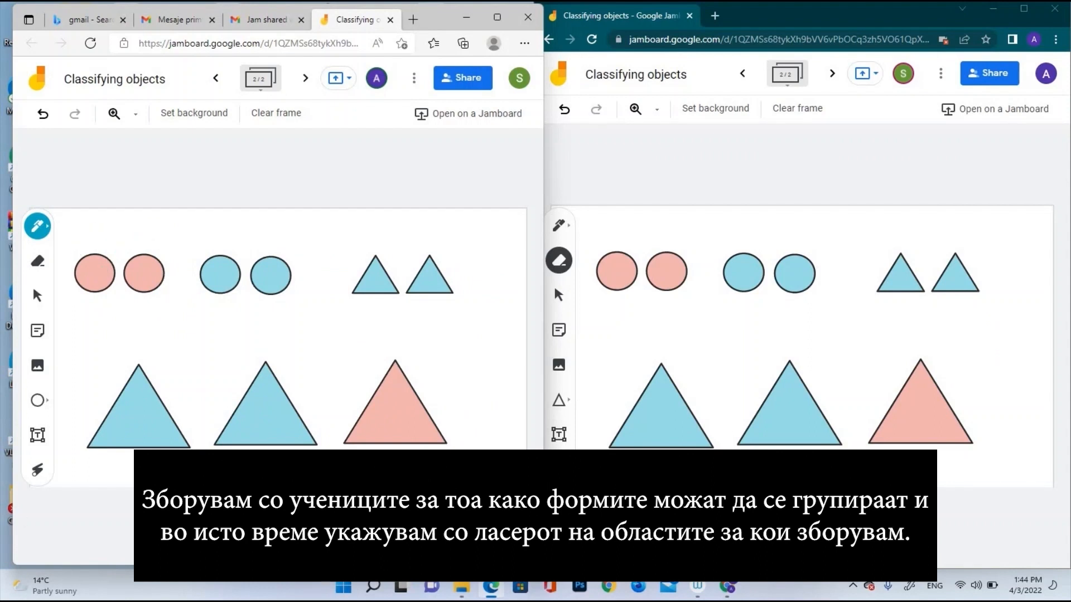
click(559, 469)
mouse_move(586, 274)
mouse_down()
mouse_move(688, 292)
mouse_move(648, 240)
mouse_move(604, 243)
mouse_up()
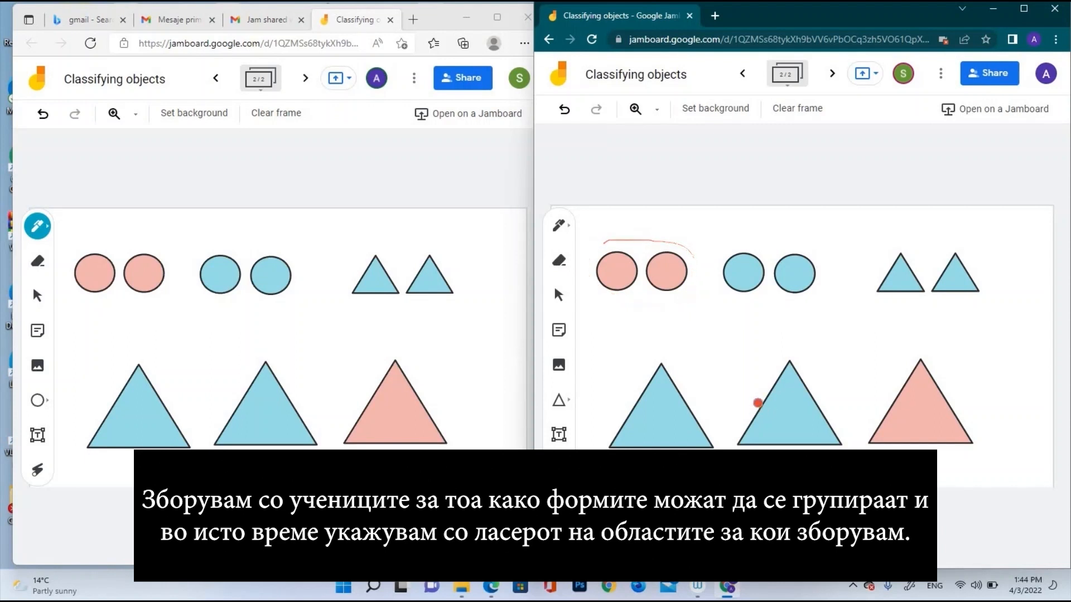
mouse_move(586, 236)
mouse_down()
mouse_move(762, 311)
mouse_move(834, 269)
mouse_move(593, 233)
mouse_move(596, 327)
mouse_up()
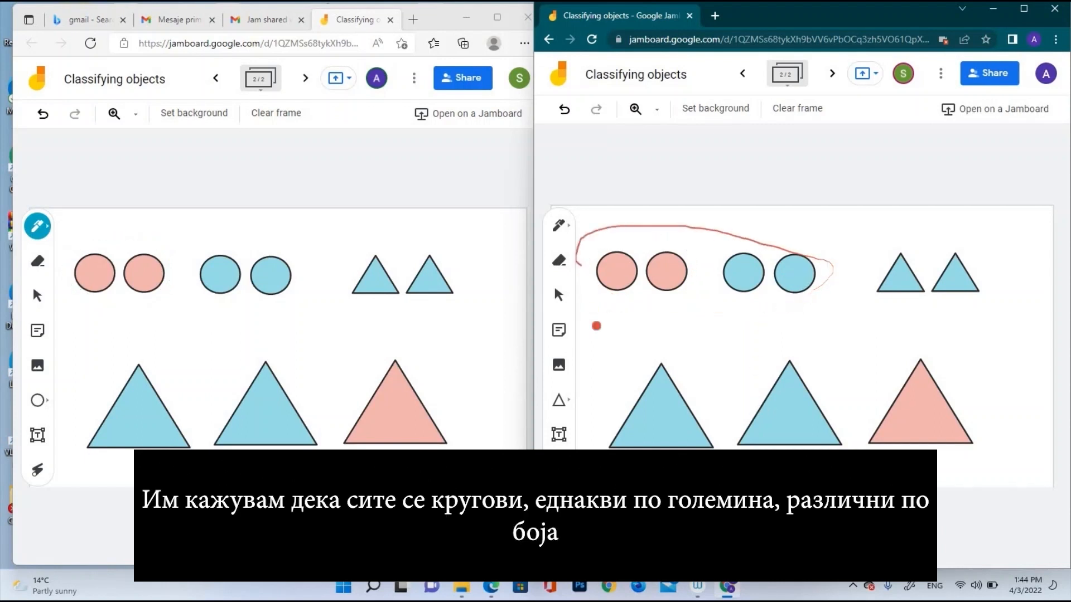
mouse_move(614, 265)
mouse_down()
mouse_move(579, 287)
mouse_move(701, 289)
mouse_move(598, 260)
mouse_up()
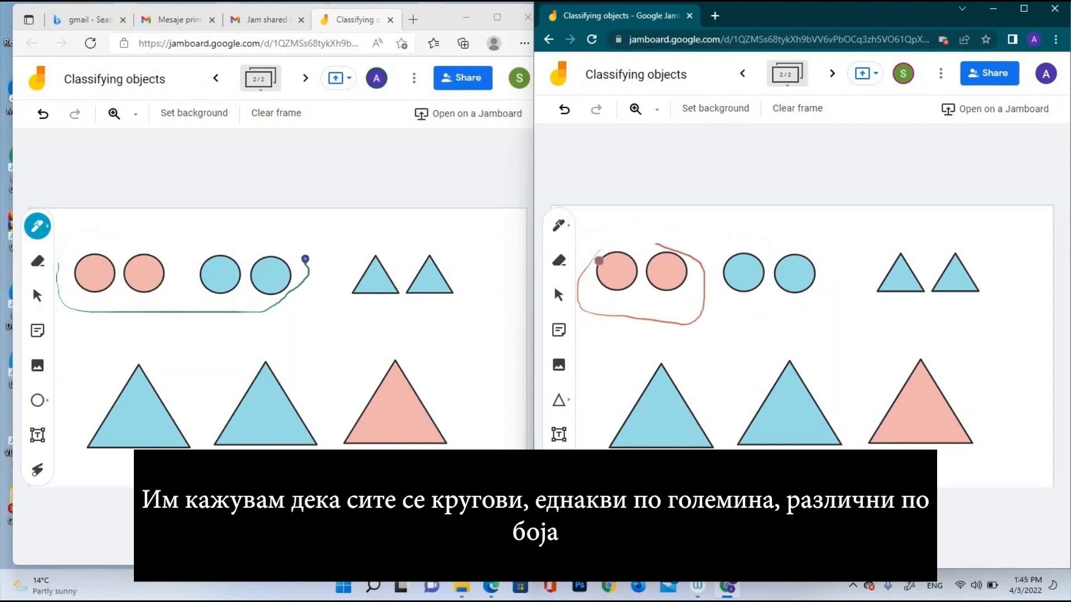
mouse_move(755, 234)
mouse_down()
mouse_move(695, 286)
mouse_move(810, 303)
mouse_move(750, 248)
mouse_up()
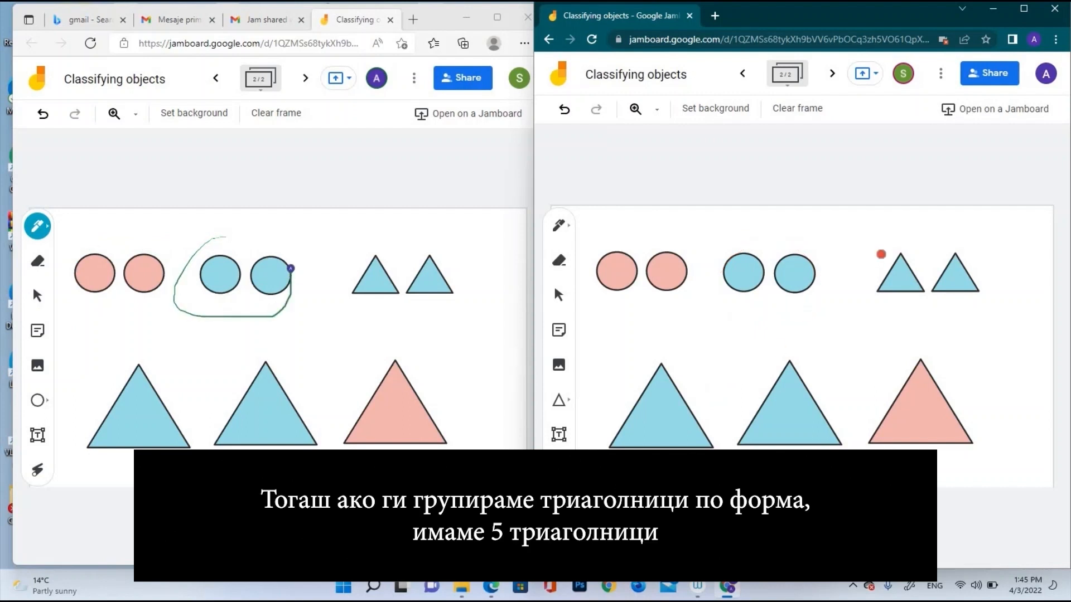
Trace all the triangles with the teacher's Laser as one group and as small blue, large blue and pink groups.
mouse_move(886, 246)
mouse_down()
mouse_move(655, 337)
mouse_move(583, 421)
mouse_move(581, 449)
mouse_up()
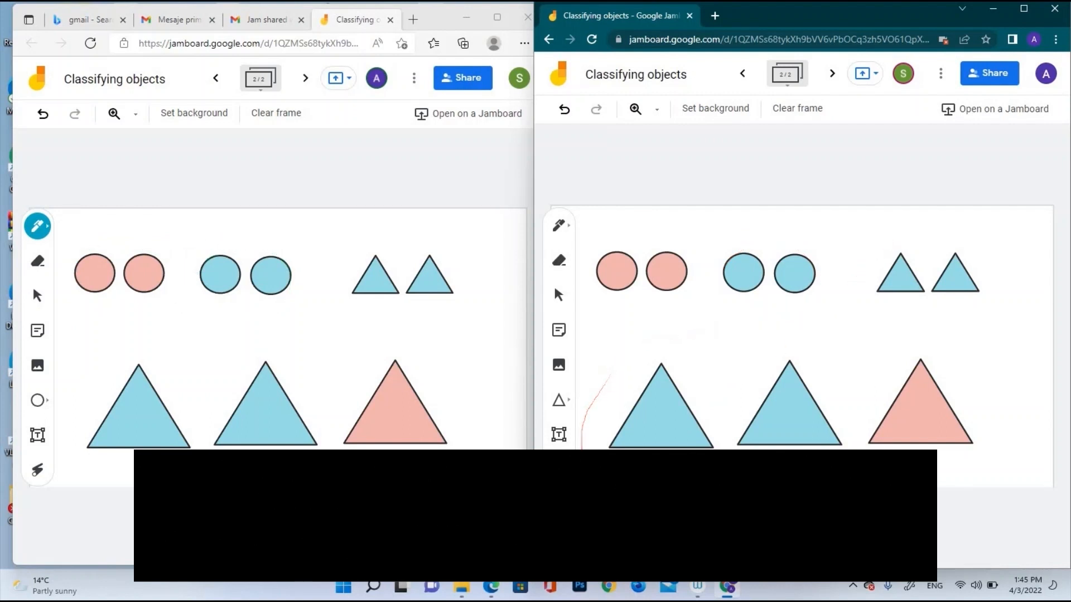
mouse_move(1023, 407)
mouse_down()
mouse_move(972, 246)
mouse_move(879, 244)
mouse_move(836, 292)
mouse_up()
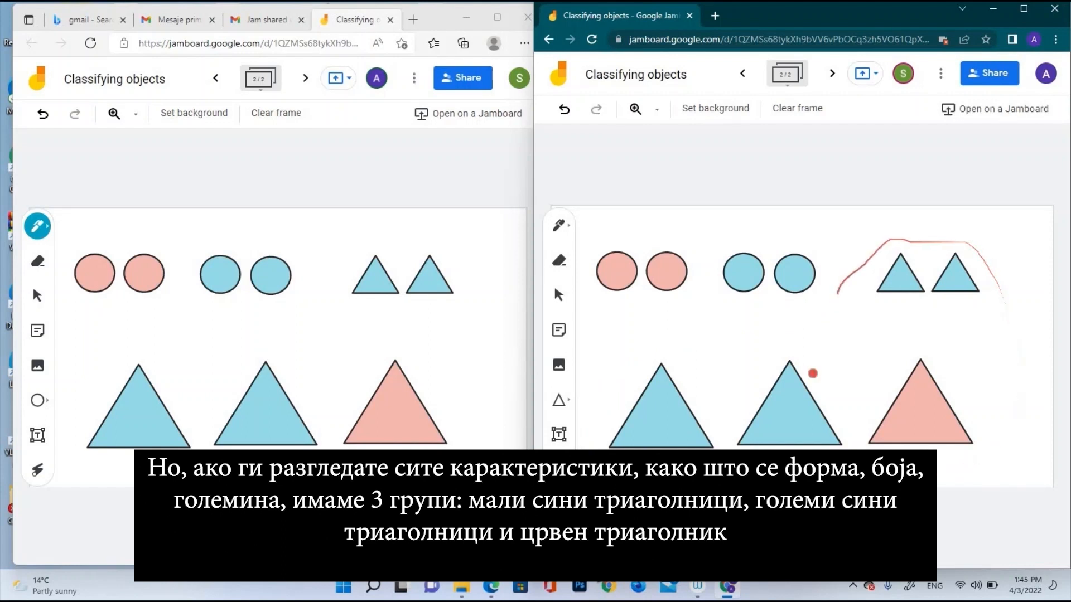
mouse_move(366, 247)
mouse_down()
mouse_move(282, 312)
mouse_move(103, 351)
mouse_move(59, 430)
mouse_move(134, 477)
mouse_up()
mouse_move(850, 300)
mouse_down()
mouse_move(996, 249)
mouse_move(855, 313)
mouse_up()
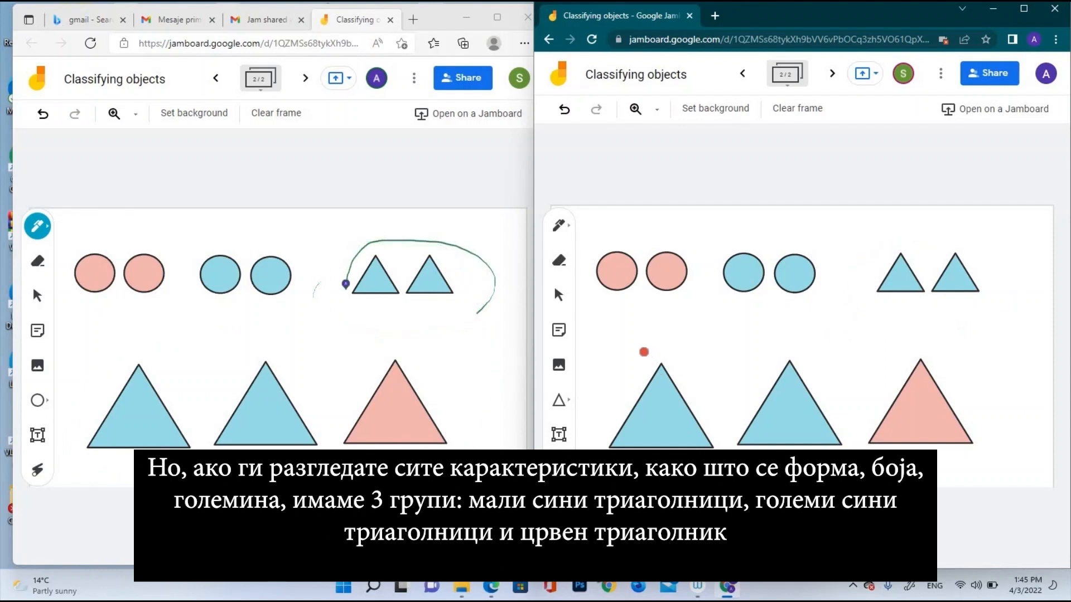
mouse_move(642, 353)
mouse_down()
mouse_move(589, 446)
mouse_move(840, 450)
mouse_move(810, 377)
mouse_move(629, 362)
mouse_move(795, 446)
mouse_up()
mouse_move(916, 345)
mouse_down()
mouse_move(851, 411)
mouse_move(904, 481)
mouse_move(941, 365)
mouse_move(868, 363)
mouse_move(839, 382)
mouse_up()
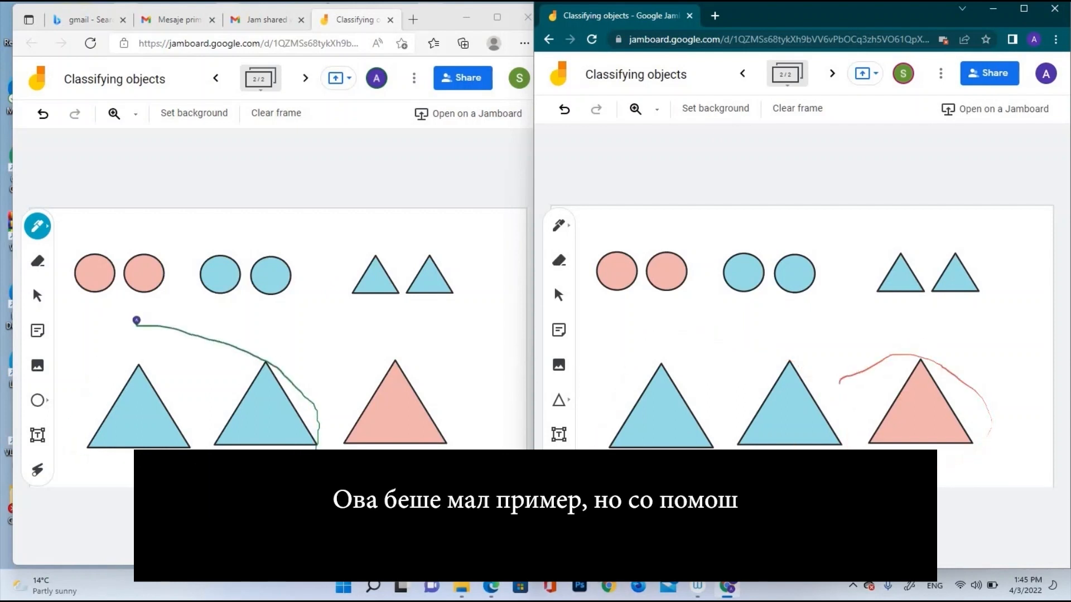